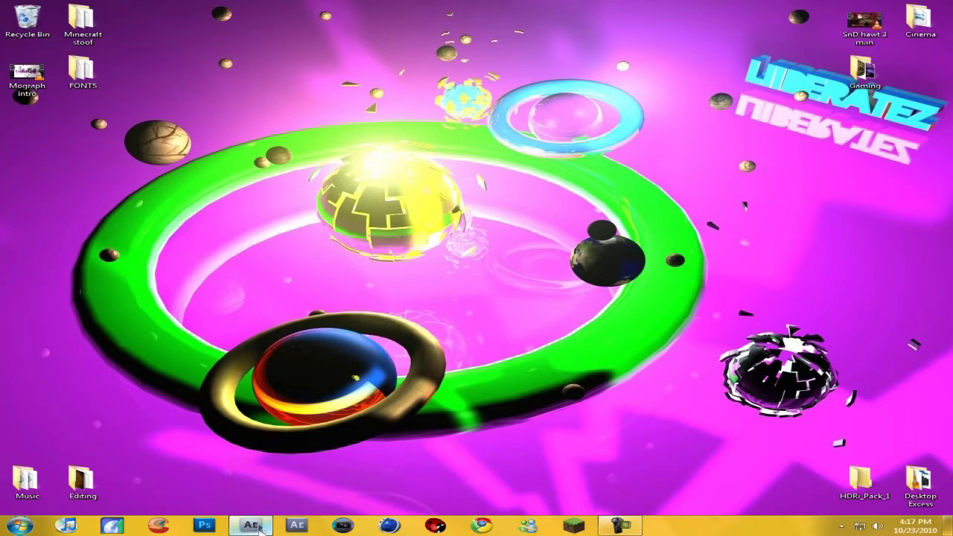
# Step: Switch from the Windows desktop to the open After Effects window via the taskbar
pyautogui.click(22, 44)
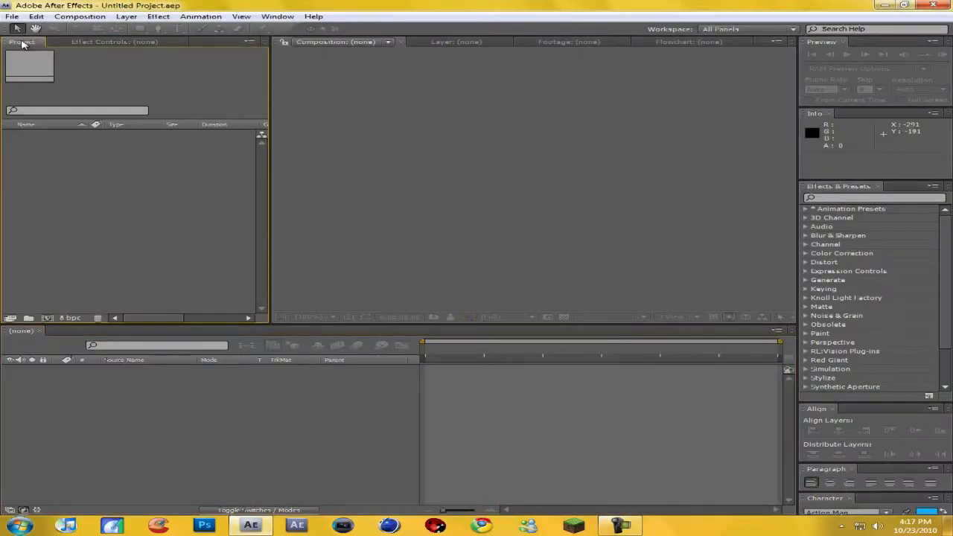
# Step: Import the SnD hawt 3 man clip into the Project panel
pyautogui.doubleClick(89, 171)
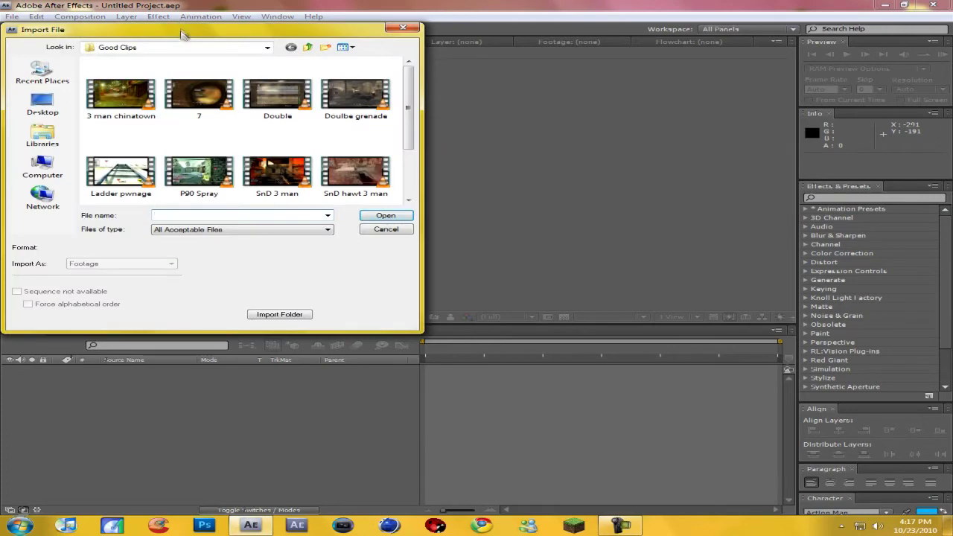
pyautogui.moveTo(180, 27); pyautogui.dragTo(289, 52)
pyautogui.click(464, 200)
pyautogui.click(492, 247)
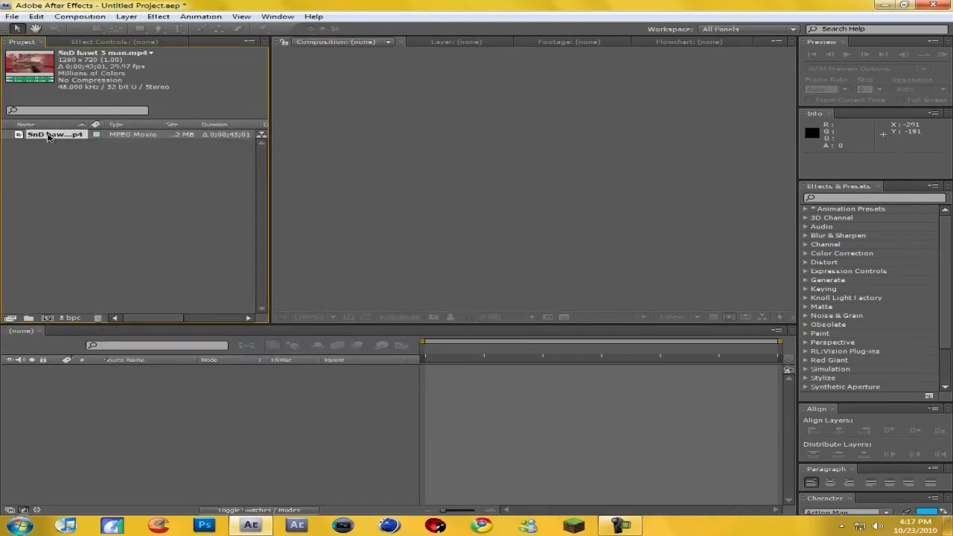
# Step: Make a composition from the clip and stretch the footage layer slightly wider, keeping its name
pyautogui.moveTo(49, 138); pyautogui.dragTo(158, 419)
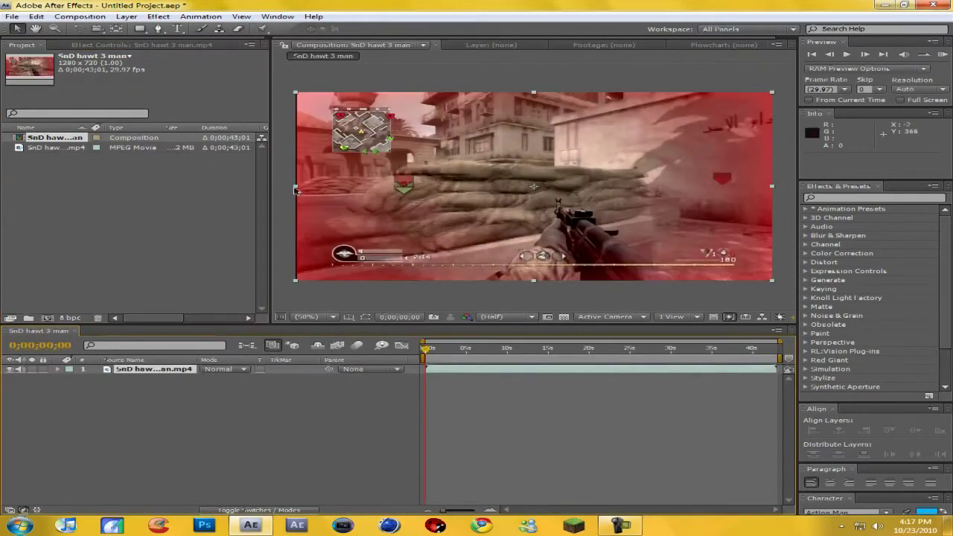
pyautogui.moveTo(296, 192); pyautogui.dragTo(292, 194)
pyautogui.press('Return')
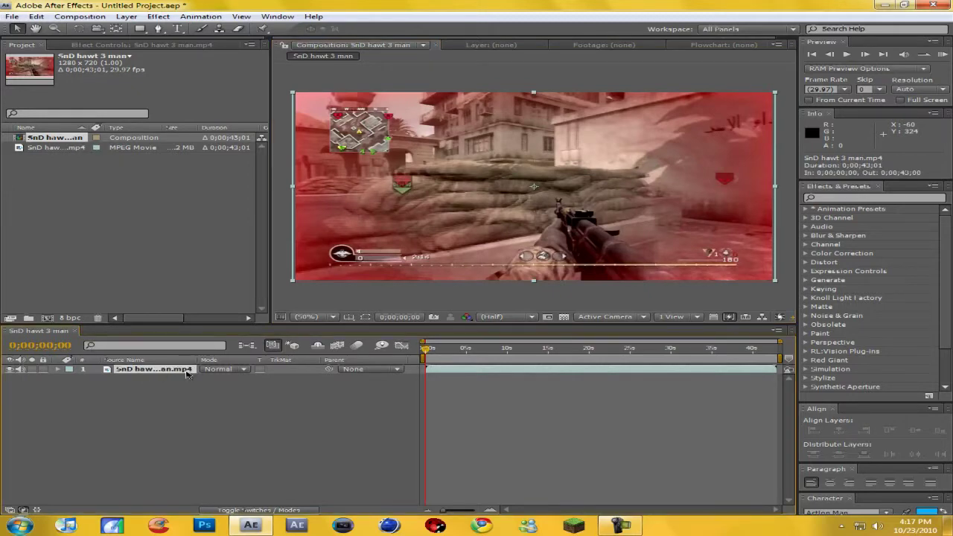
pyautogui.press('Return')
# Step: Add Color Correction > Curves and bend the RGB curve into an S shape
pyautogui.click(158, 16)
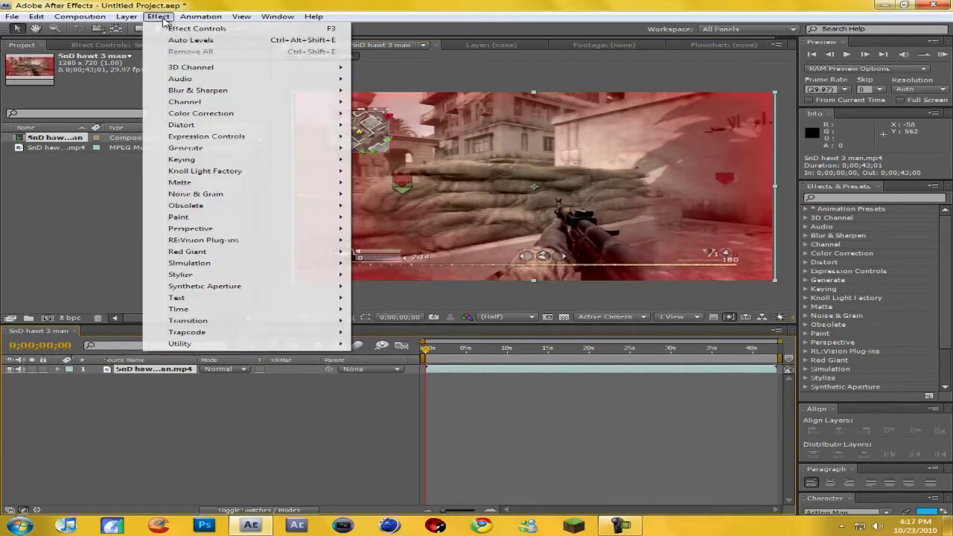
pyautogui.moveTo(217, 119)
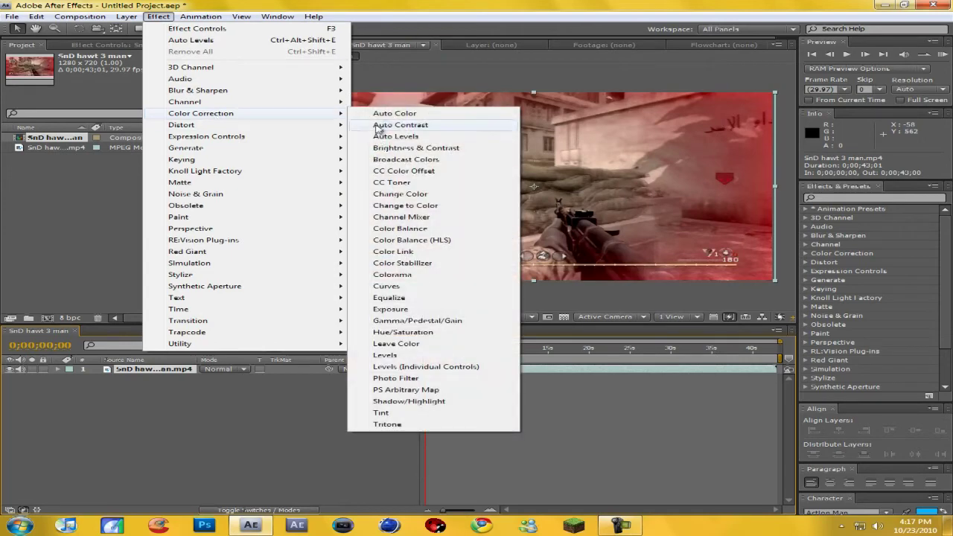
pyautogui.click(383, 287)
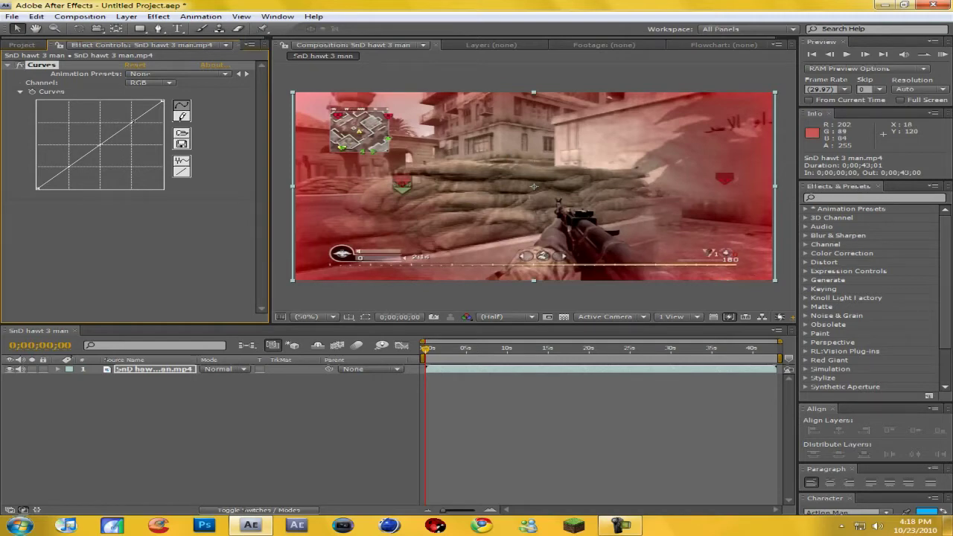
pyautogui.moveTo(127, 125); pyautogui.dragTo(123, 113)
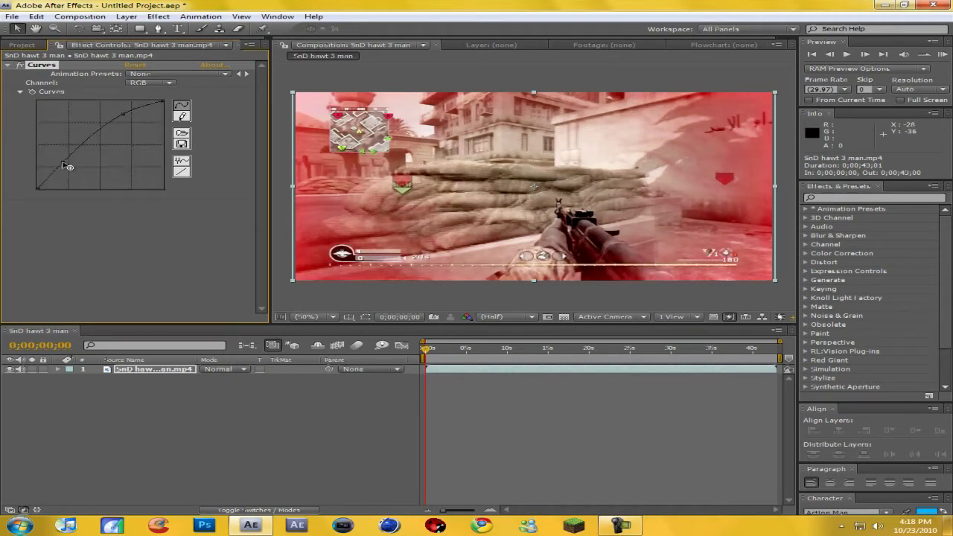
pyautogui.moveTo(64, 166); pyautogui.dragTo(89, 166)
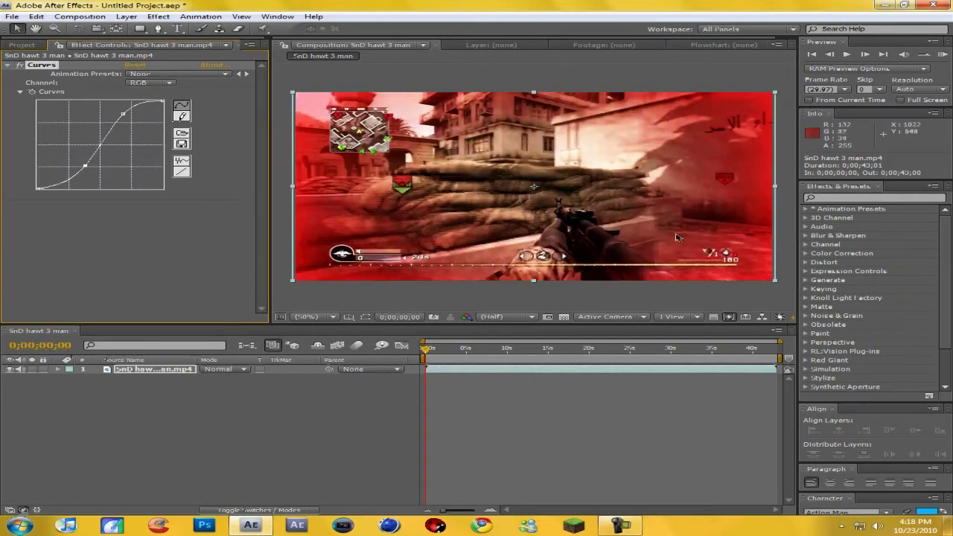
# Step: Scrub to several later frames to check the contrast, then collapse Curves
pyautogui.moveTo(429, 352)
pyautogui.mouseDown()
pyautogui.moveTo(484, 358)
pyautogui.moveTo(426, 355)
pyautogui.moveTo(442, 351)
pyautogui.mouseUp()
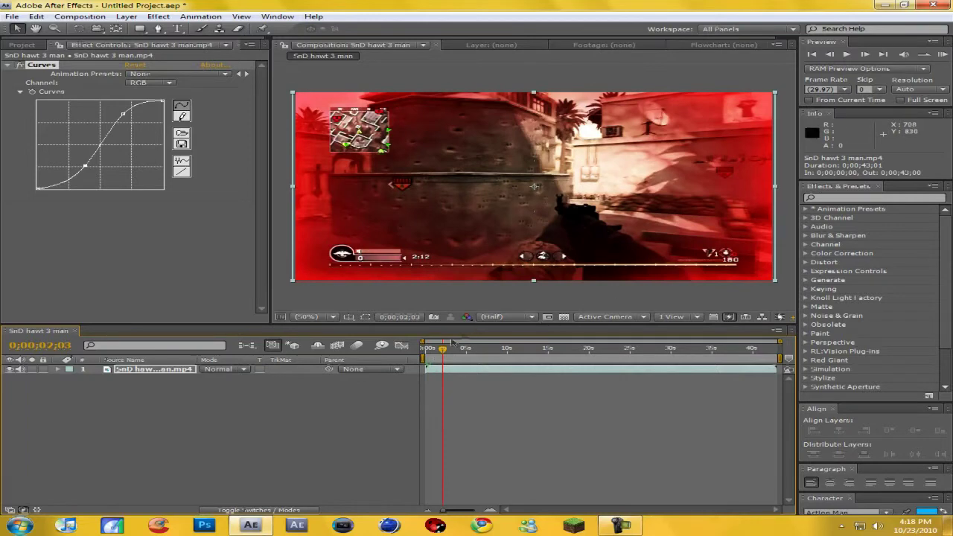
pyautogui.moveTo(450, 350); pyautogui.dragTo(455, 349)
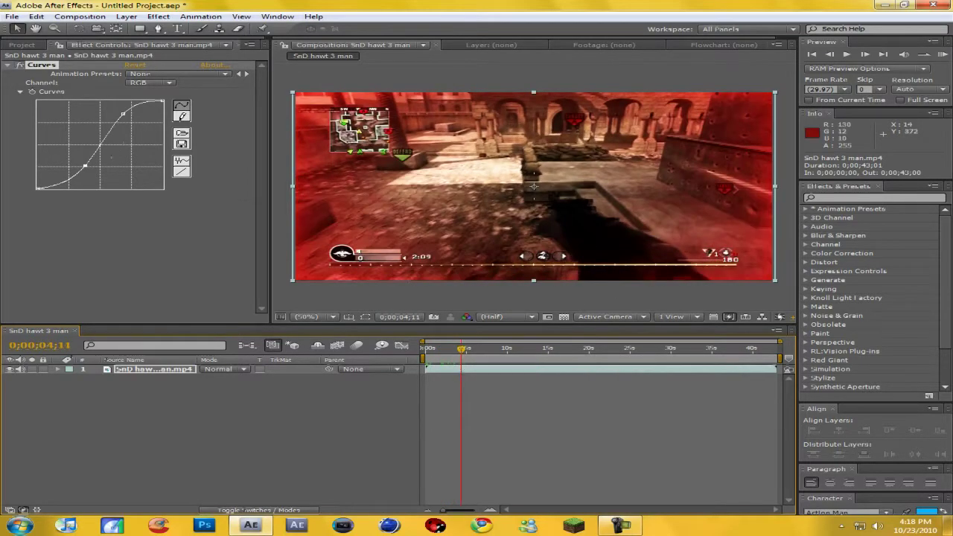
pyautogui.moveTo(467, 350); pyautogui.dragTo(425, 356)
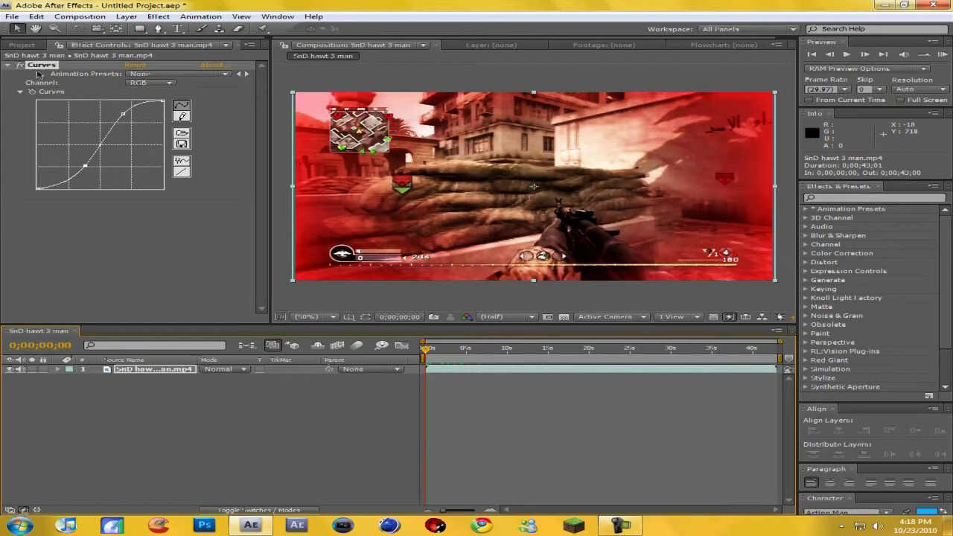
pyautogui.click(6, 66)
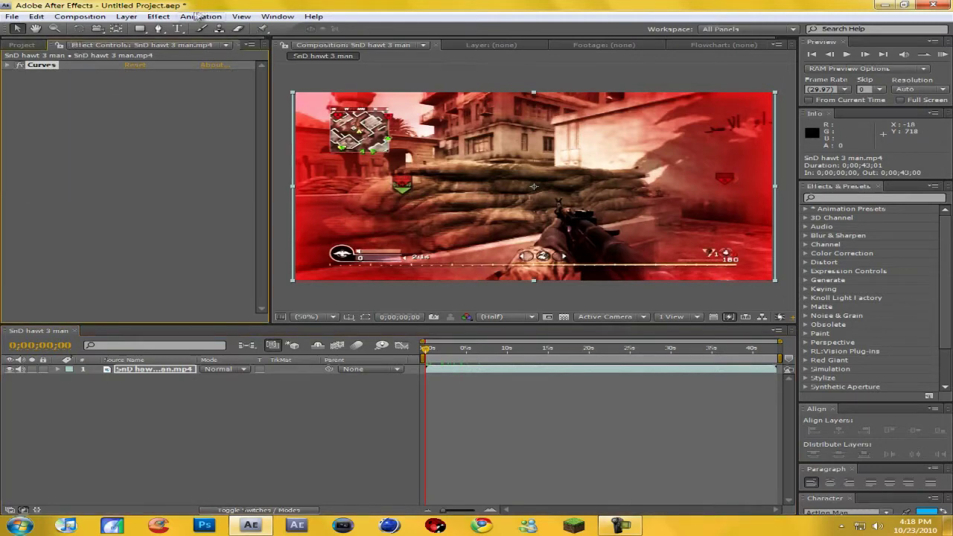
pyautogui.click(158, 17)
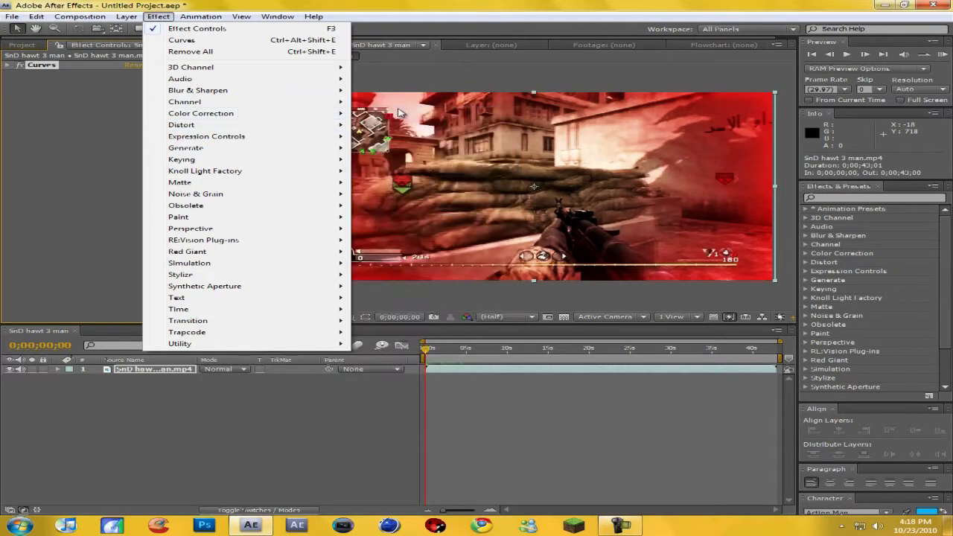
# Step: Add Auto Color with Black Clip at 10.00% and White Clip at 0.20%
pyautogui.moveTo(323, 113)
pyautogui.click(394, 113)
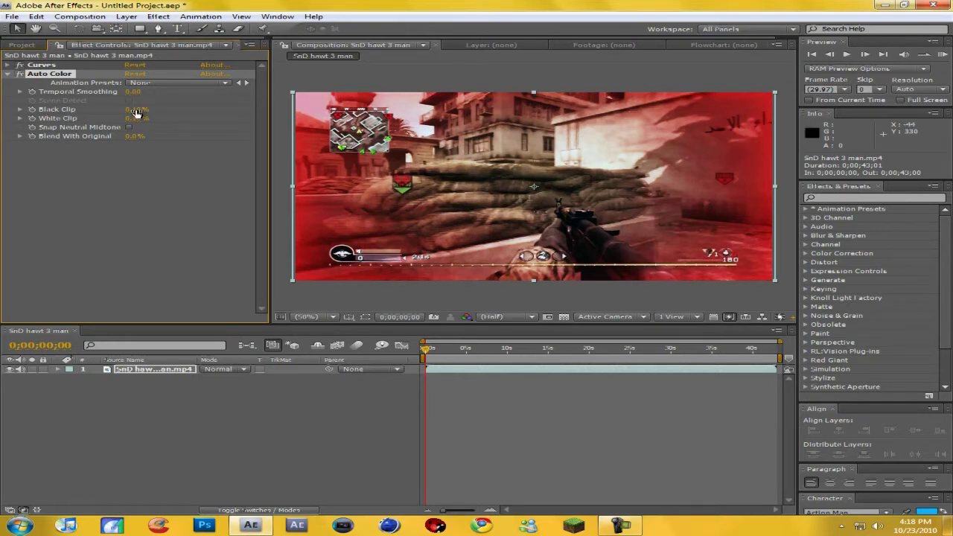
pyautogui.moveTo(137, 113); pyautogui.dragTo(200, 122)
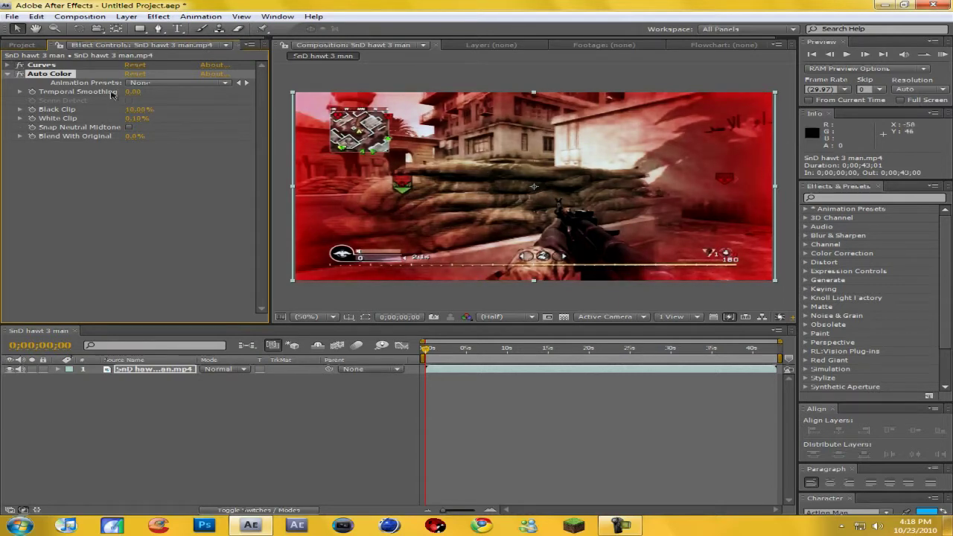
pyautogui.click(138, 119)
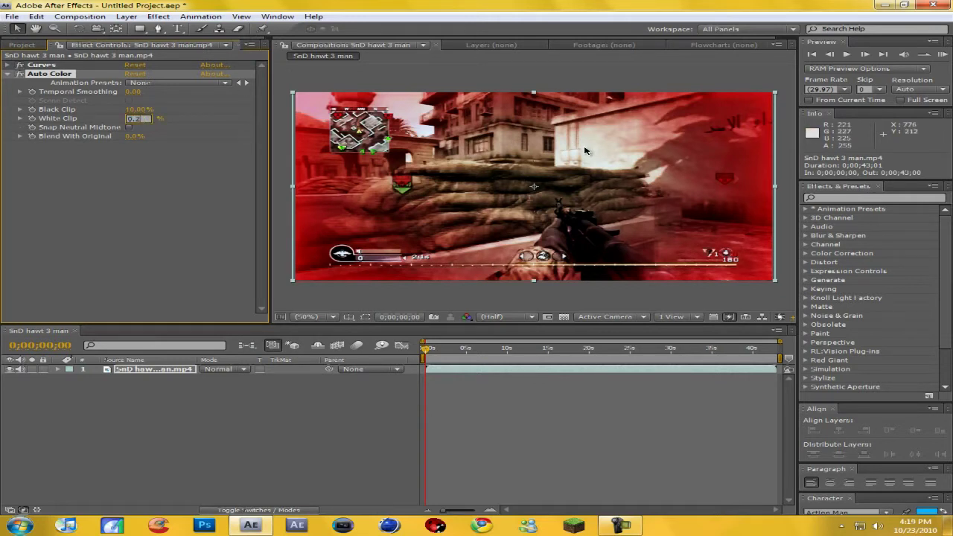
pyautogui.press('Return')
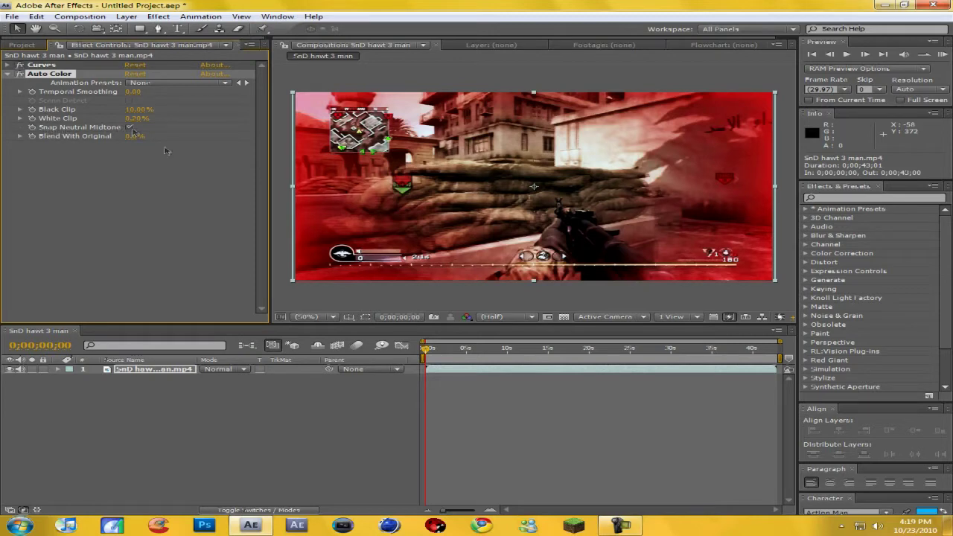
# Step: Scrub through later and early frames to preview the Auto Color result
pyautogui.moveTo(429, 350); pyautogui.dragTo(487, 359)
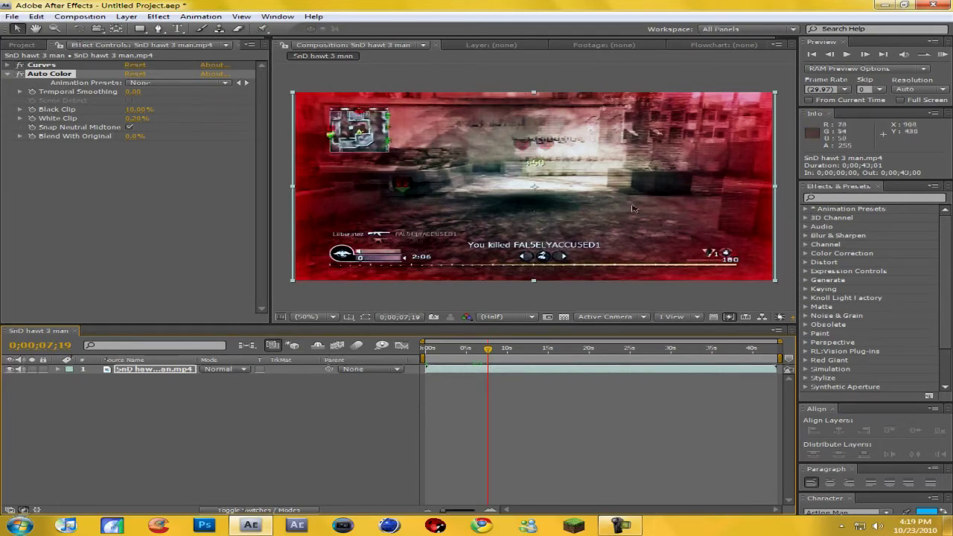
pyautogui.moveTo(490, 355); pyautogui.dragTo(440, 350)
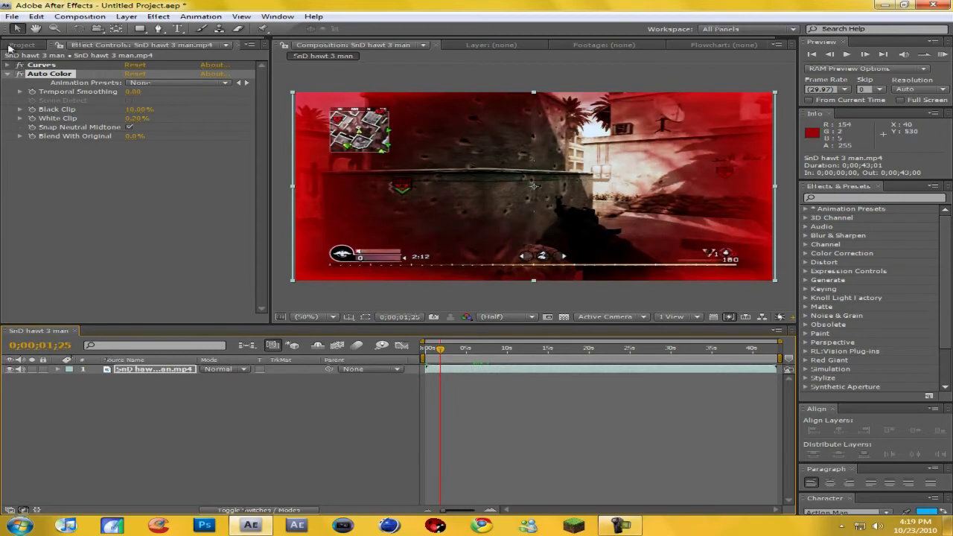
pyautogui.click(10, 76)
pyautogui.click(158, 16)
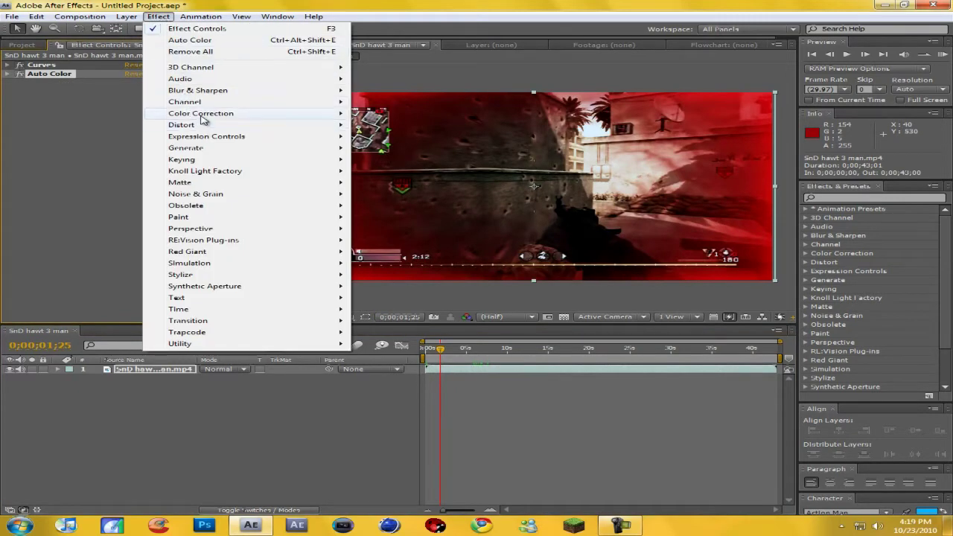
# Step: Add Auto Levels with Black Clip at 10.00%, undoing a White Clip change
pyautogui.moveTo(335, 113)
pyautogui.click(400, 138)
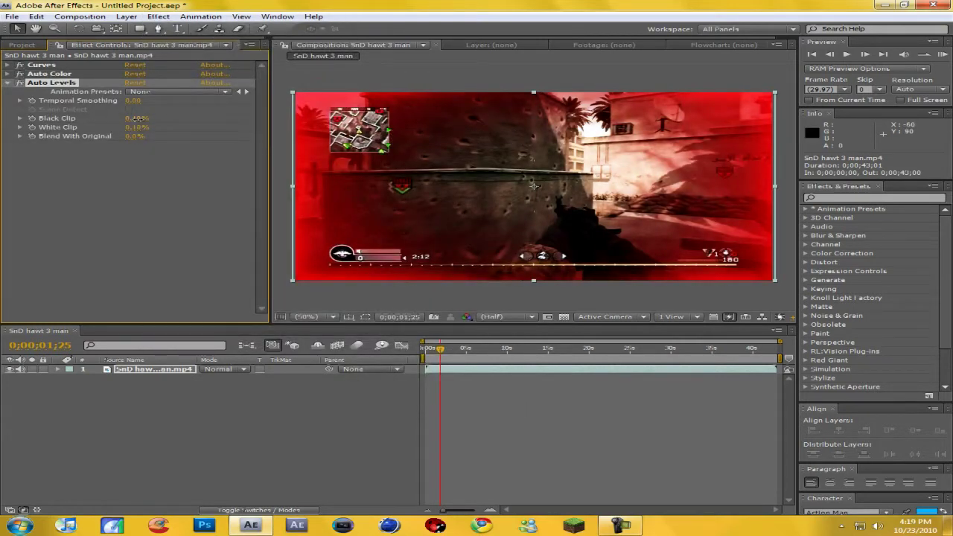
pyautogui.moveTo(159, 121); pyautogui.dragTo(292, 128)
pyautogui.moveTo(134, 127)
pyautogui.mouseDown()
pyautogui.moveTo(235, 135)
pyautogui.moveTo(140, 131)
pyautogui.mouseUp()
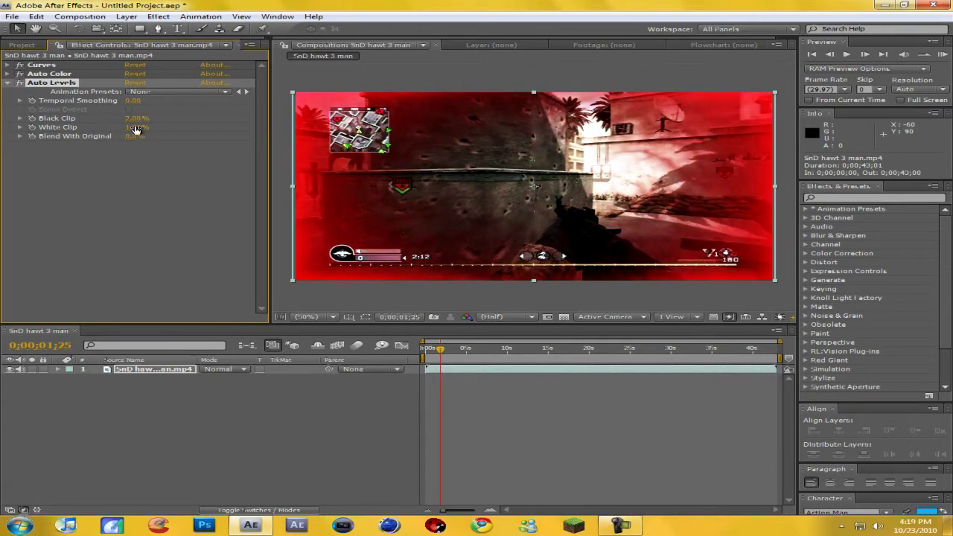
pyautogui.hotkey('ctrl', 'z')
pyautogui.hotkey('ctrl', 'z')
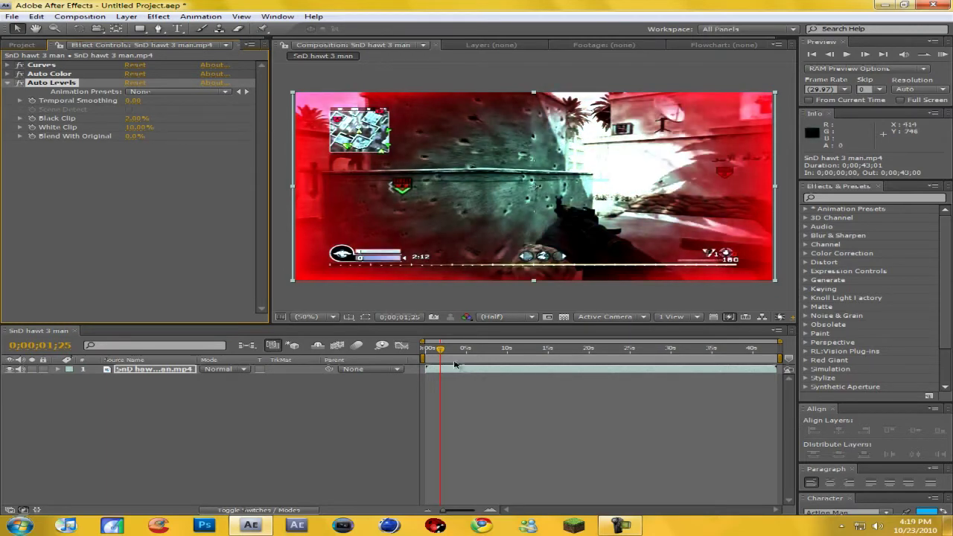
pyautogui.moveTo(443, 354); pyautogui.dragTo(487, 351)
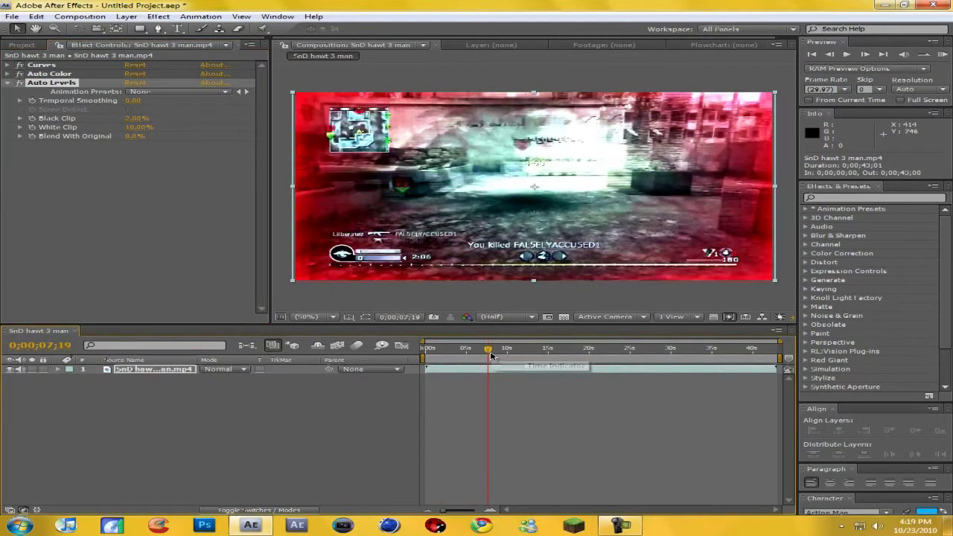
# Step: Set Auto Levels White Clip to 4%, then settle on 1%
pyautogui.click(139, 128)
pyautogui.write('4')
pyautogui.press('Return')
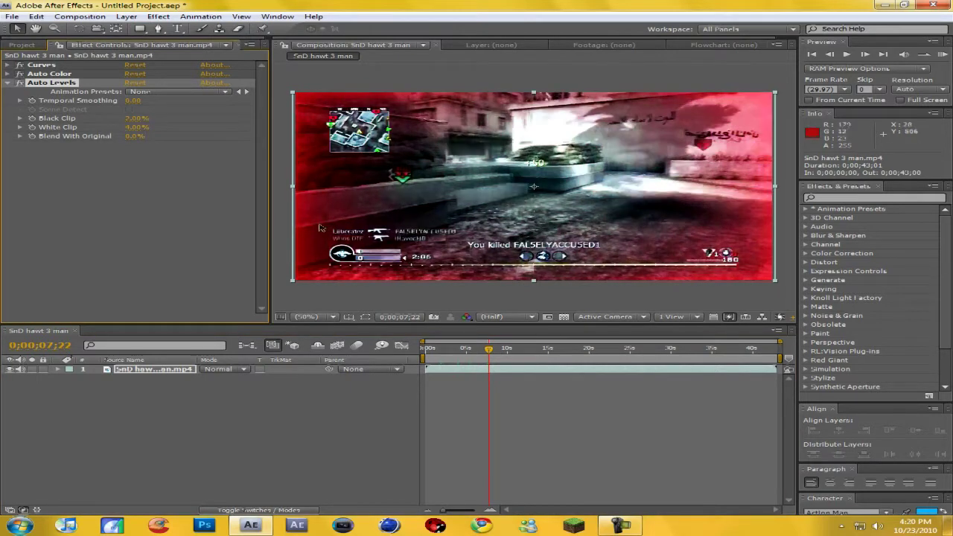
pyautogui.moveTo(490, 350); pyautogui.dragTo(461, 351)
pyautogui.click(137, 132)
pyautogui.write('1')
pyautogui.press('Return')
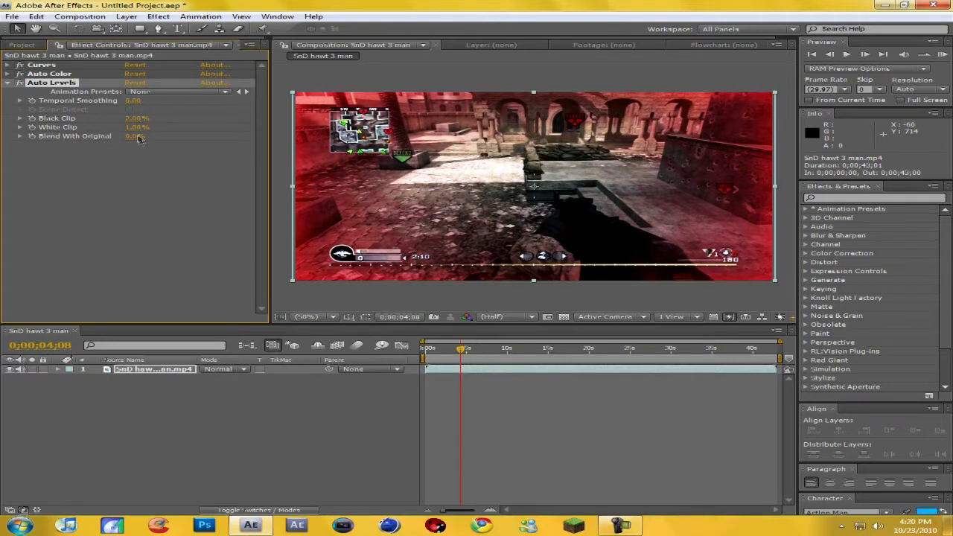
# Step: Set Blend With Original to 11% and collapse the Auto Levels settings
pyautogui.moveTo(137, 136); pyautogui.dragTo(197, 142)
pyautogui.moveTo(461, 352); pyautogui.dragTo(456, 351)
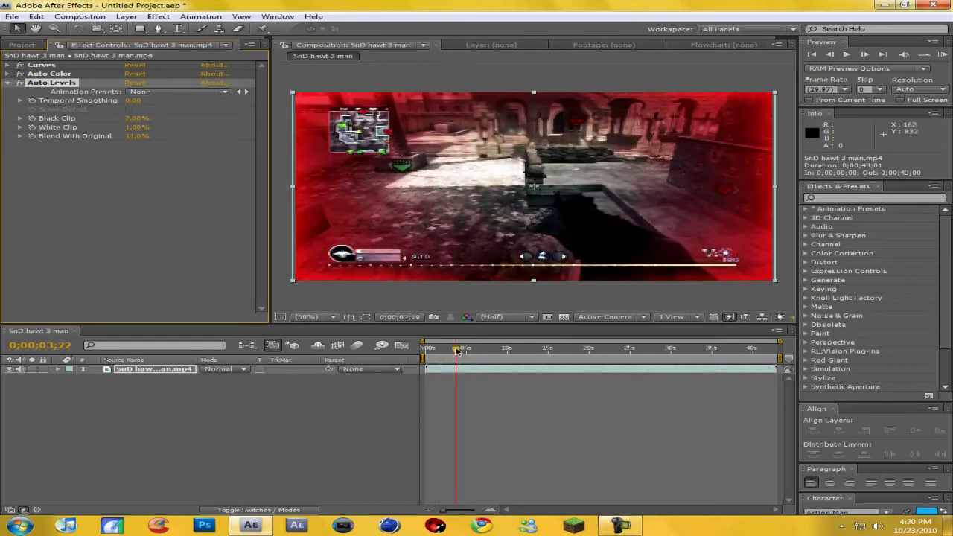
pyautogui.click(630, 526)
pyautogui.click(630, 526)
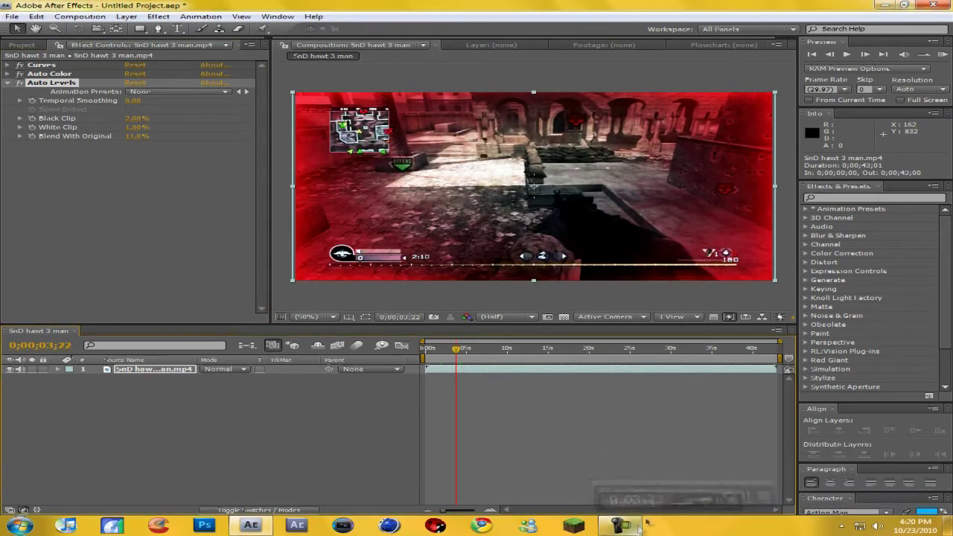
pyautogui.click(12, 84)
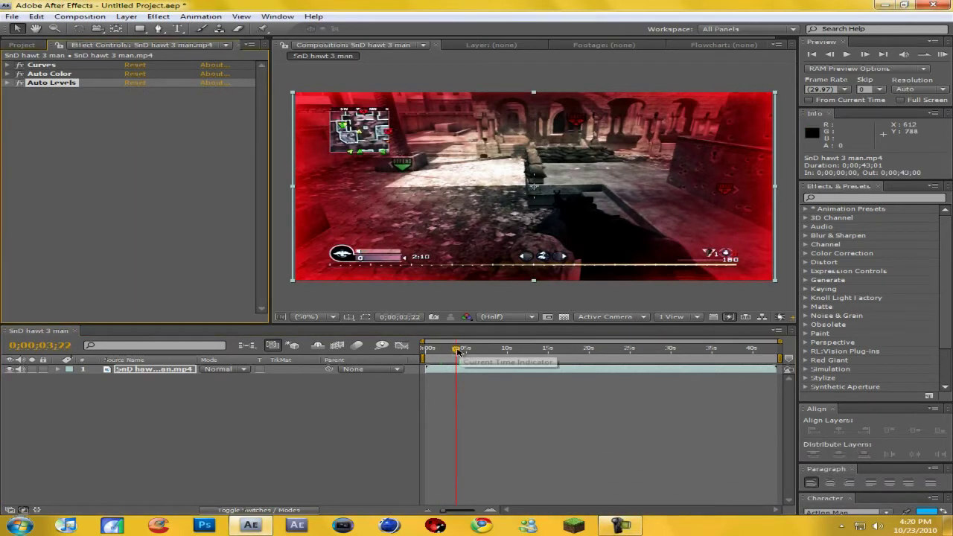
# Step: Review the clip at frames from about 16 to 29 seconds
pyautogui.moveTo(456, 351); pyautogui.dragTo(562, 352)
pyautogui.click(630, 350)
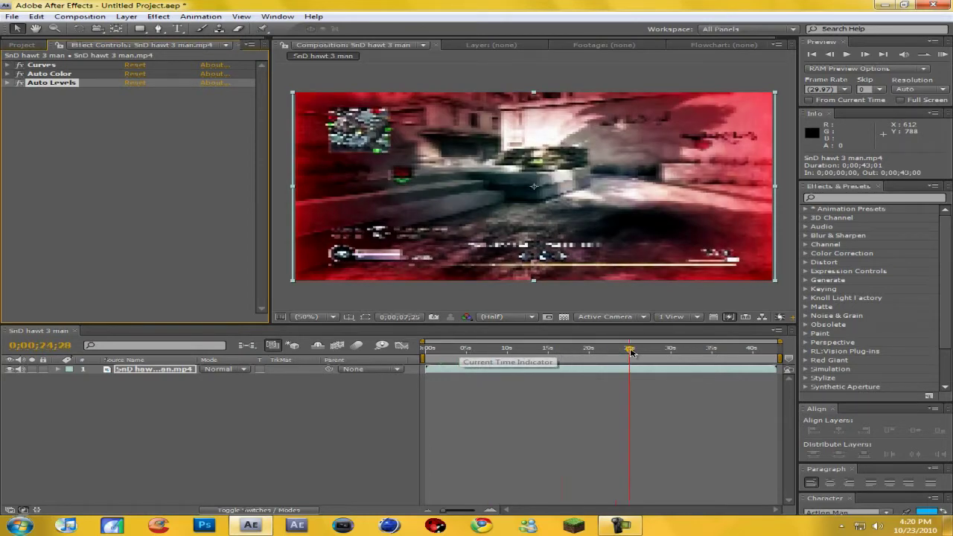
pyautogui.moveTo(630, 352); pyautogui.dragTo(574, 355)
pyautogui.click(662, 357)
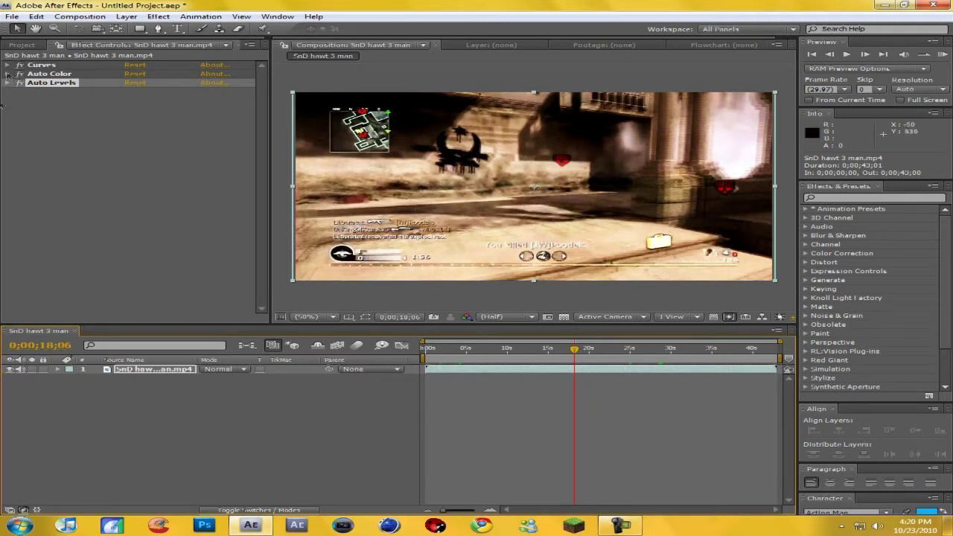
# Step: Clear the effect selection and add Adjustment Layer 1 from Layer > New
pyautogui.click(148, 374)
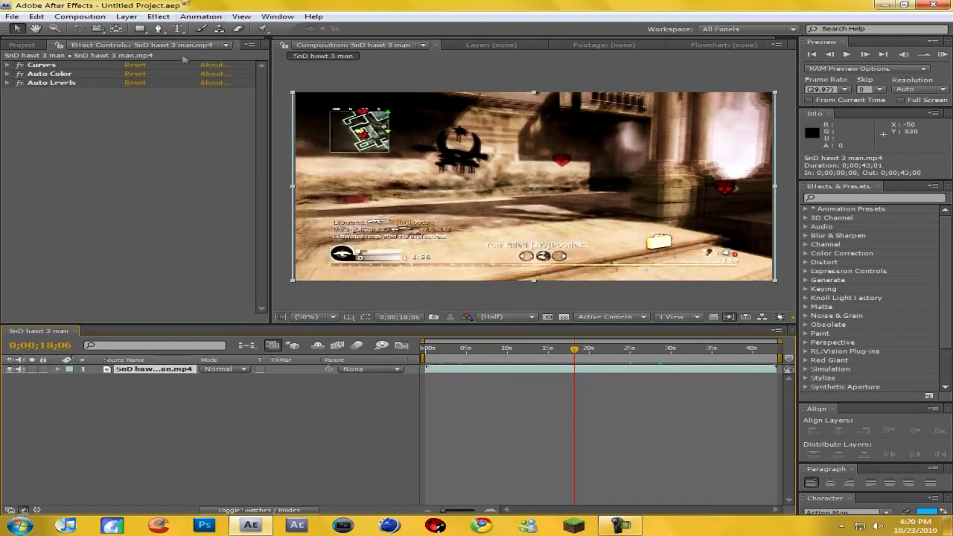
pyautogui.click(135, 18)
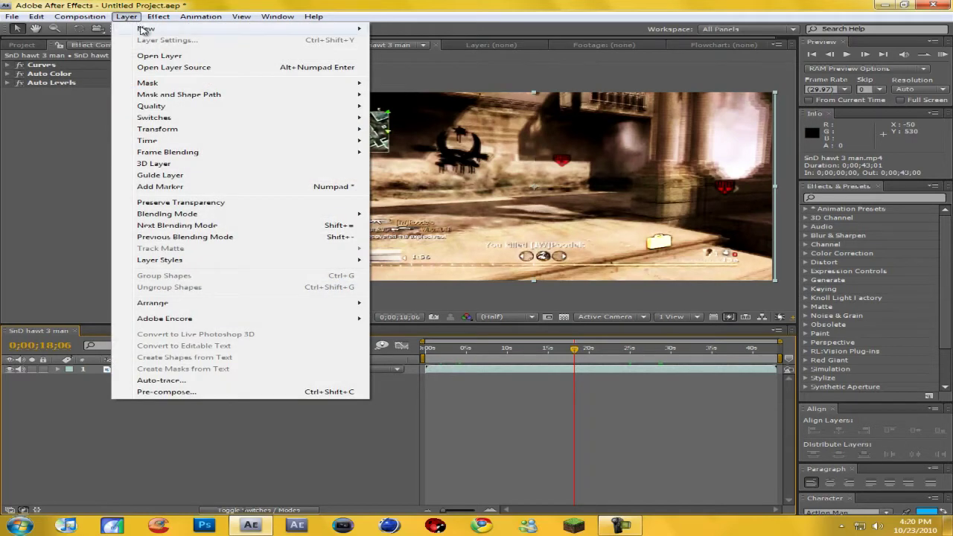
pyautogui.moveTo(149, 29)
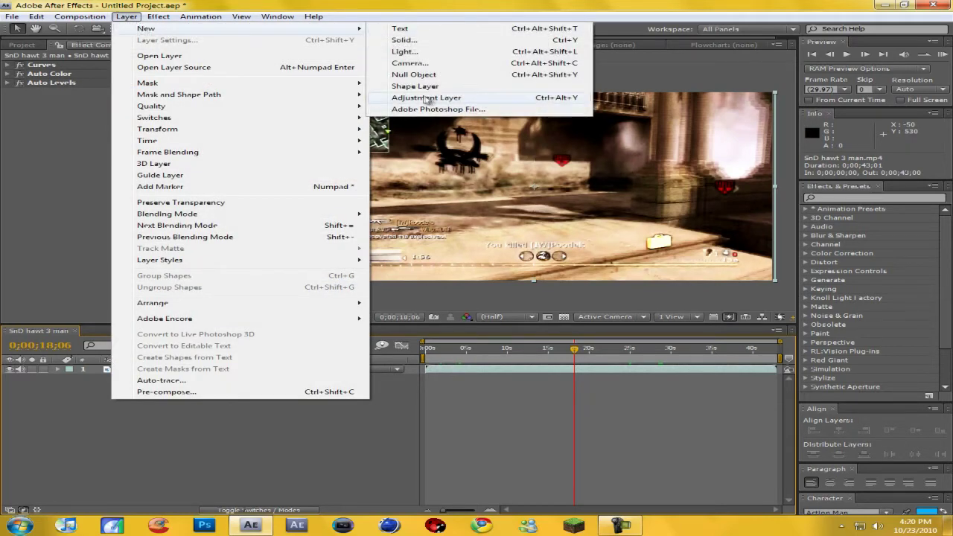
pyautogui.click(573, 101)
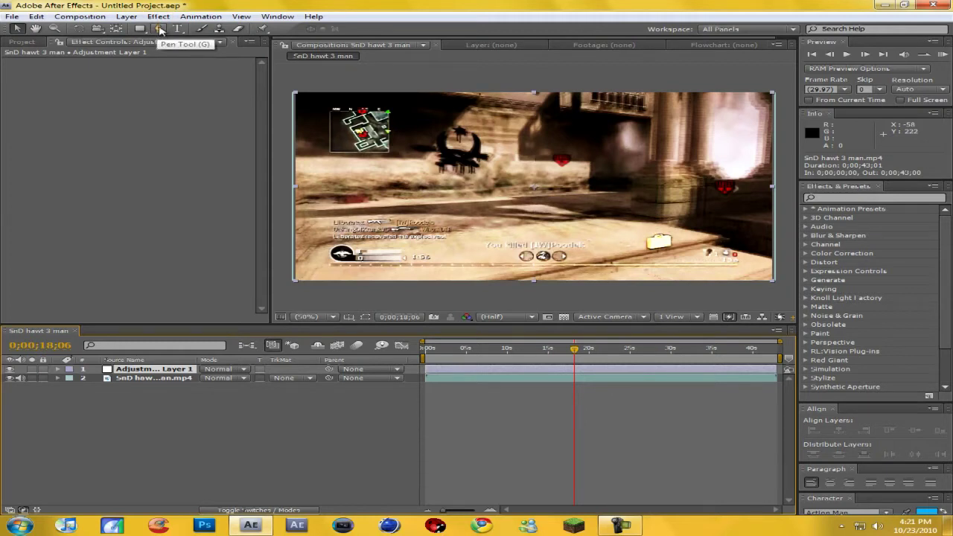
# Step: With the Pen tool, start Mask 1 down the left edge of the HUD
pyautogui.click(161, 30)
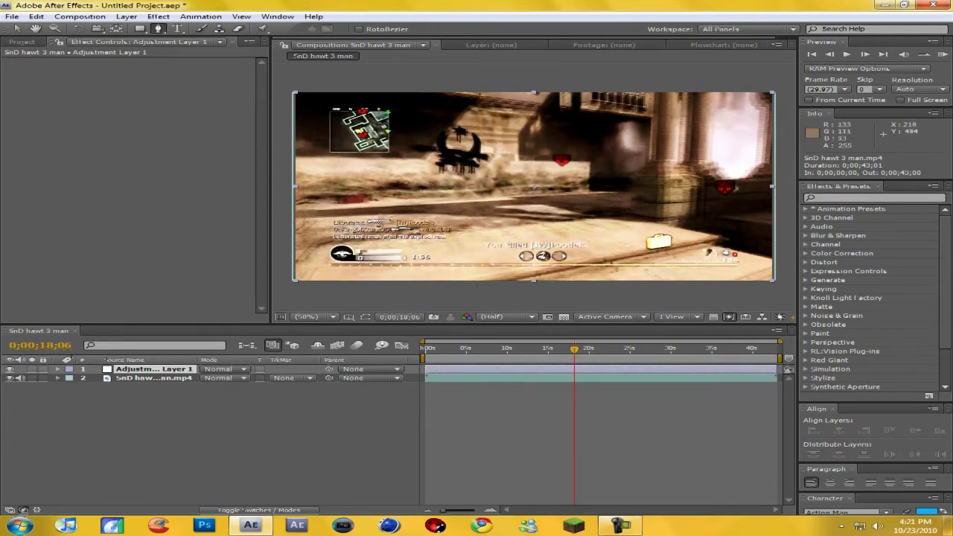
pyautogui.click(341, 201)
pyautogui.click(320, 210)
pyautogui.click(318, 236)
pyautogui.click(318, 252)
pyautogui.click(318, 264)
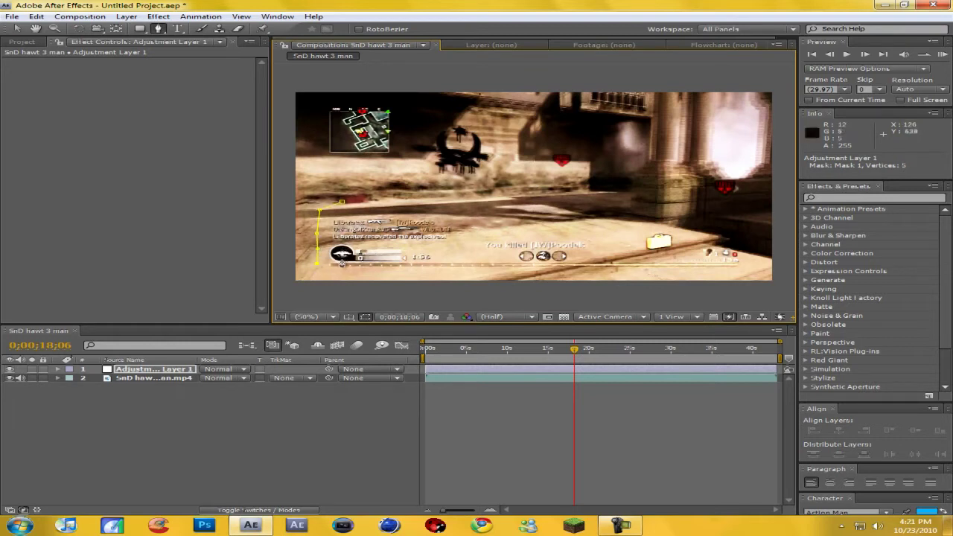
# Step: Finish the mask around the bottom, right and top, closing it at the first vertex
pyautogui.click(362, 272)
pyautogui.click(447, 249)
pyautogui.click(461, 227)
pyautogui.click(436, 199)
pyautogui.click(372, 206)
pyautogui.click(342, 203)
pyautogui.click(848, 197)
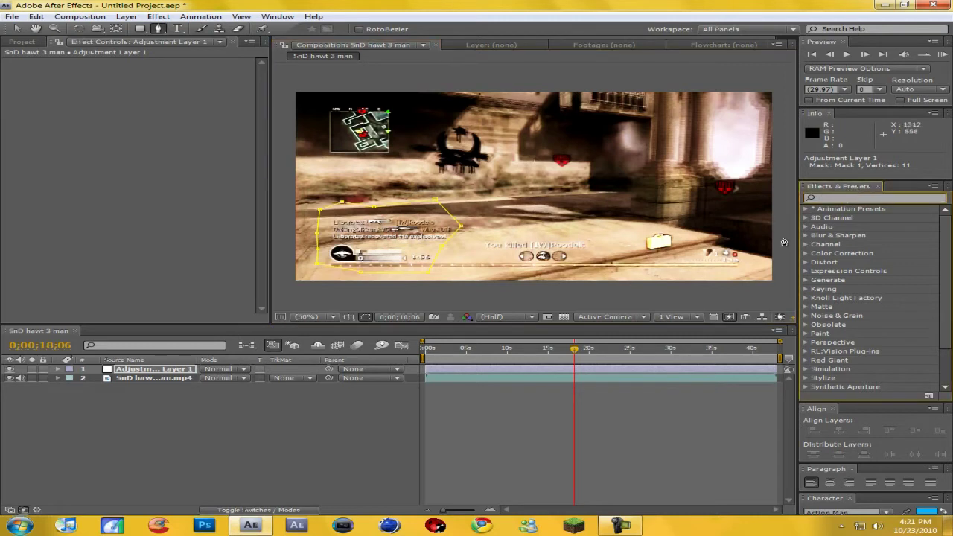
# Step: Search Effects & Presets for 'gliow' and drop Glow onto Adjustment Layer 1
pyautogui.write('gl')
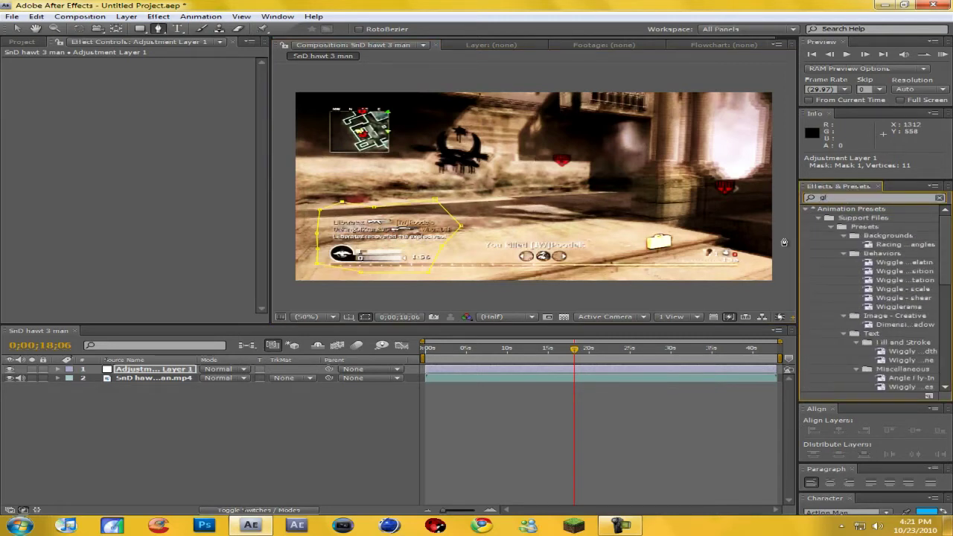
pyautogui.write('iow')
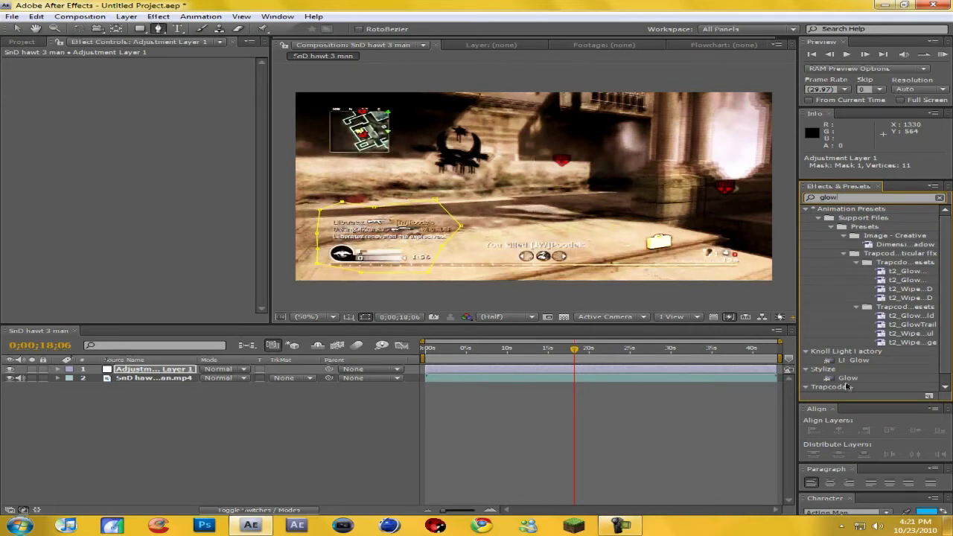
pyautogui.moveTo(848, 381); pyautogui.dragTo(365, 232)
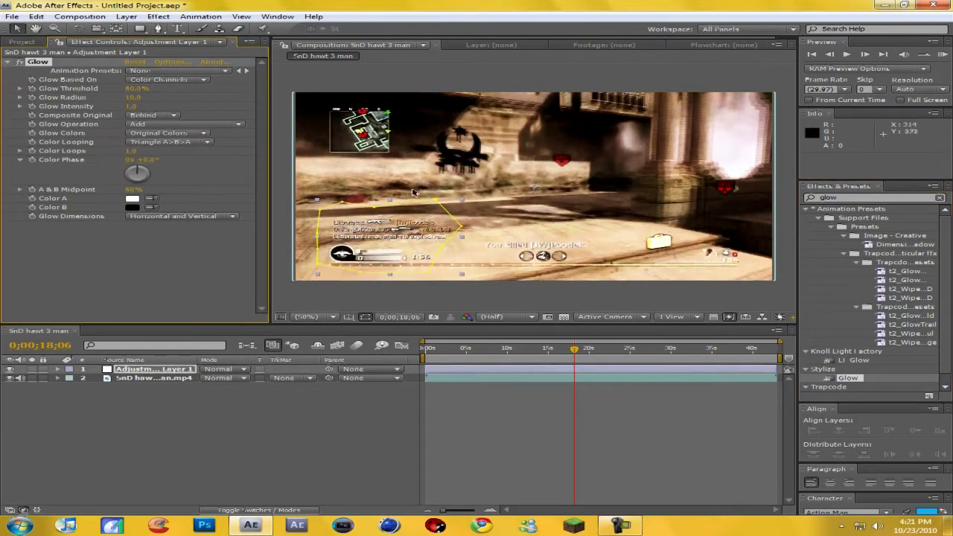
# Step: Expand Adjustment Layer 1's Mask 1 and set its feather to 450 pixels
pyautogui.click(363, 320)
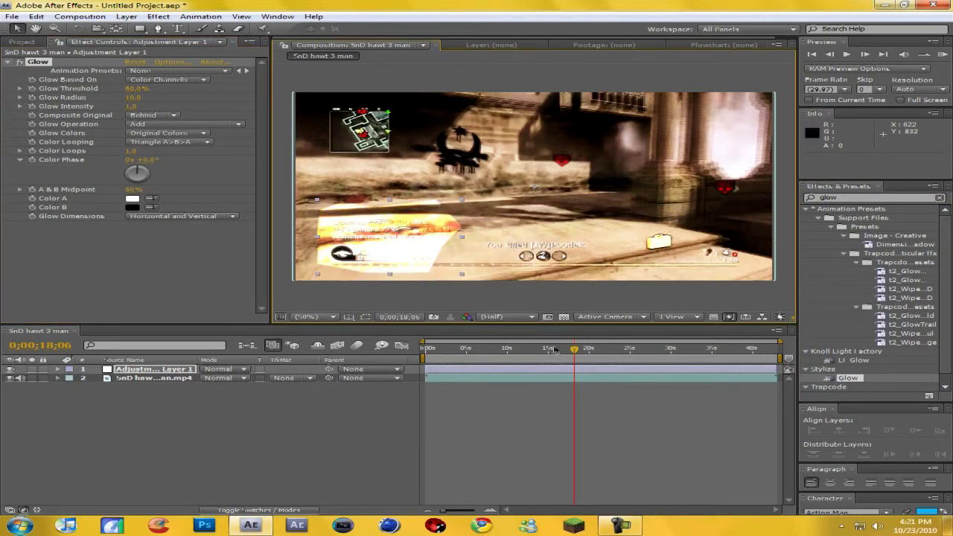
pyautogui.click(58, 370)
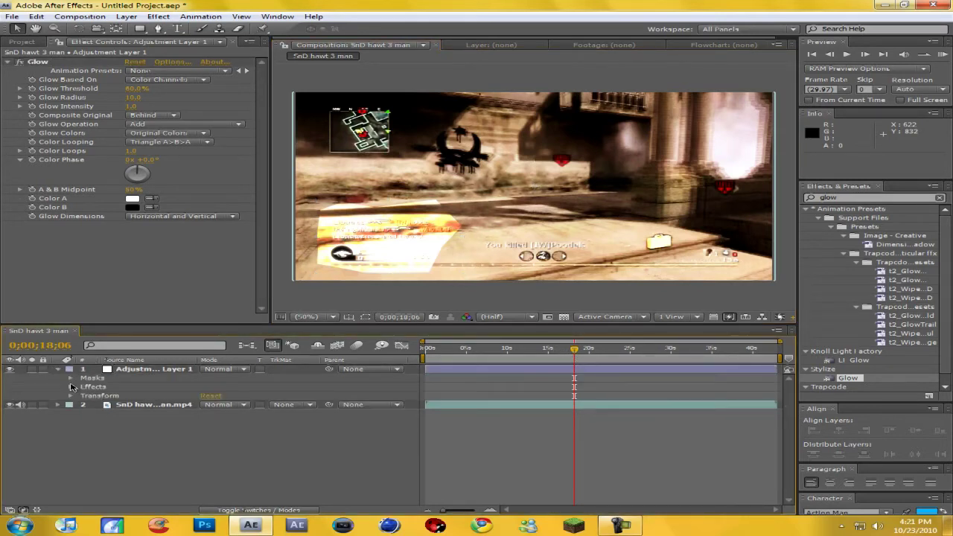
pyautogui.click(72, 379)
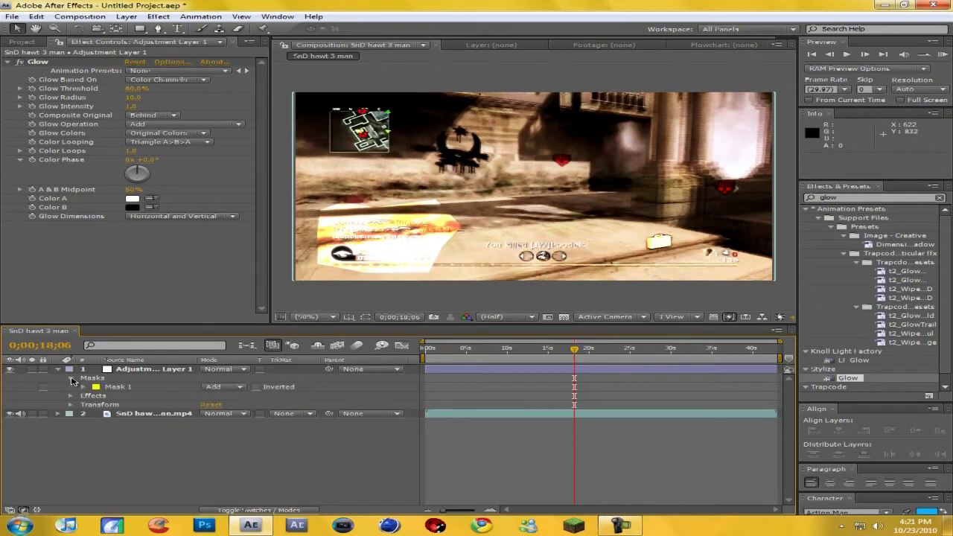
pyautogui.click(82, 387)
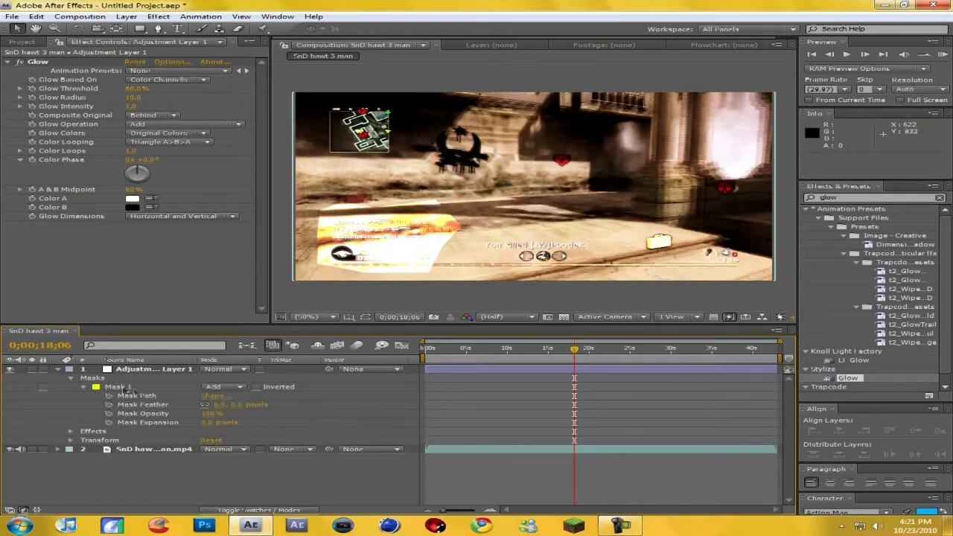
pyautogui.click(223, 406)
pyautogui.write('450')
pyautogui.press('Return')
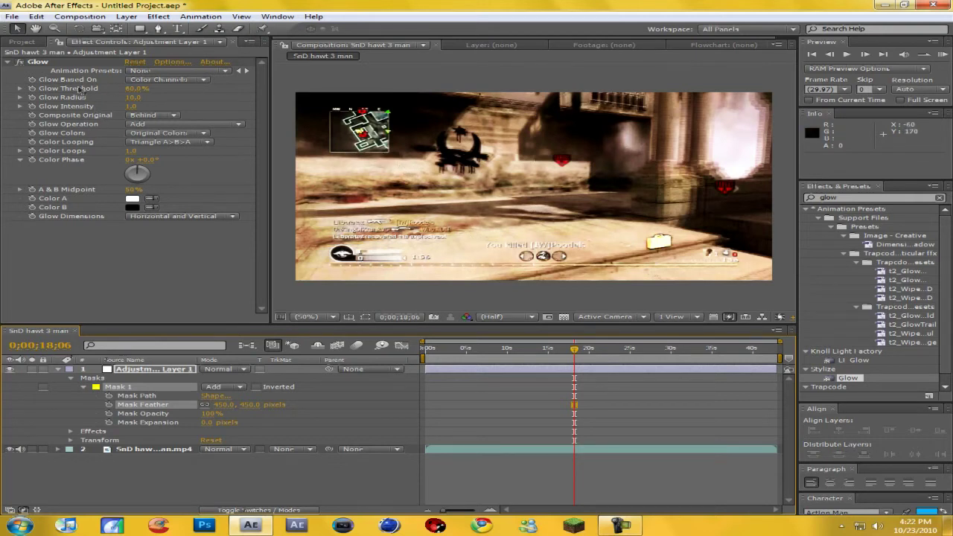
# Step: Set Glow Threshold to 41.6%, Radius to 58.0 and Intensity to 1.5
pyautogui.moveTo(136, 88)
pyautogui.mouseDown()
pyautogui.moveTo(110, 88)
pyautogui.moveTo(121, 94)
pyautogui.mouseUp()
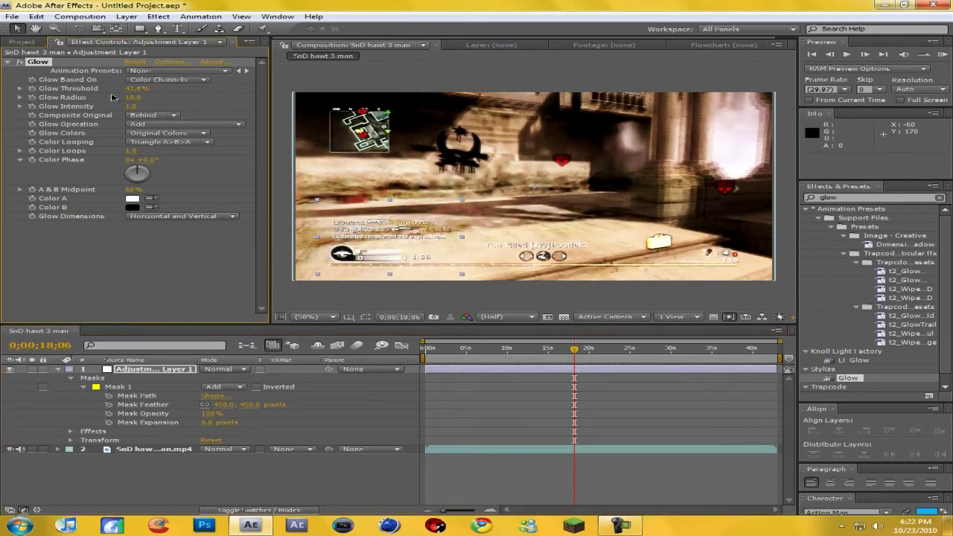
pyautogui.moveTo(134, 100); pyautogui.dragTo(95, 99)
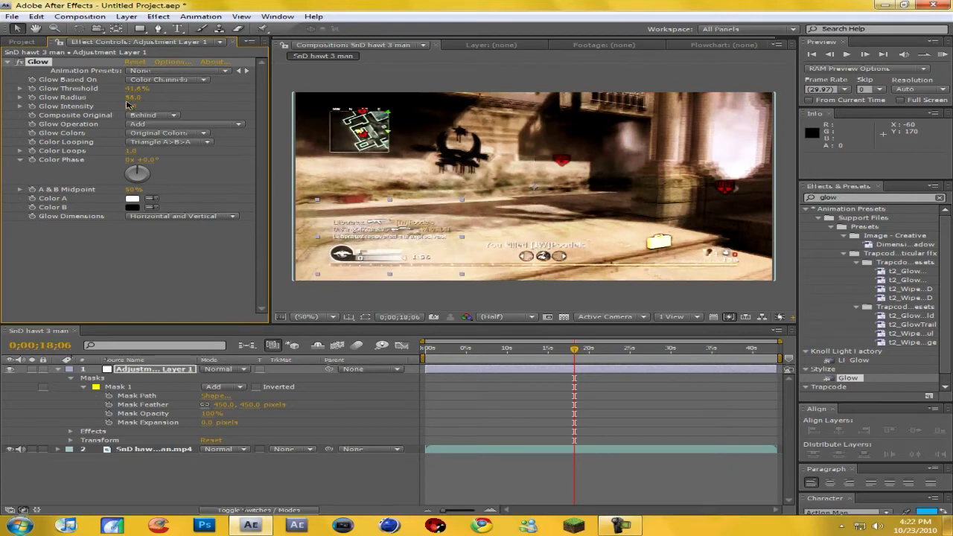
pyautogui.moveTo(131, 107); pyautogui.dragTo(142, 107)
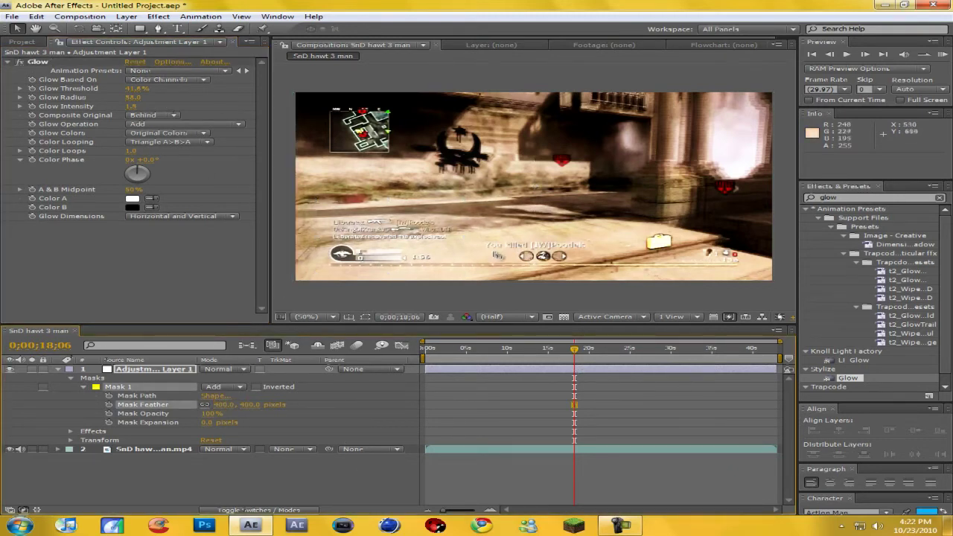
pyautogui.click(9, 62)
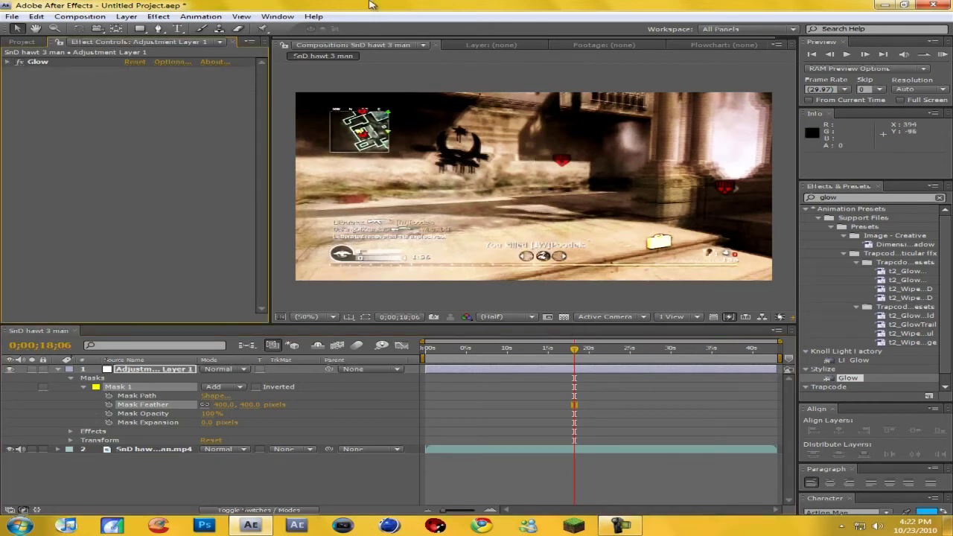
# Step: Add CC Toner and set its Highlights colour to a pale pinkish magenta
pyautogui.click(158, 17)
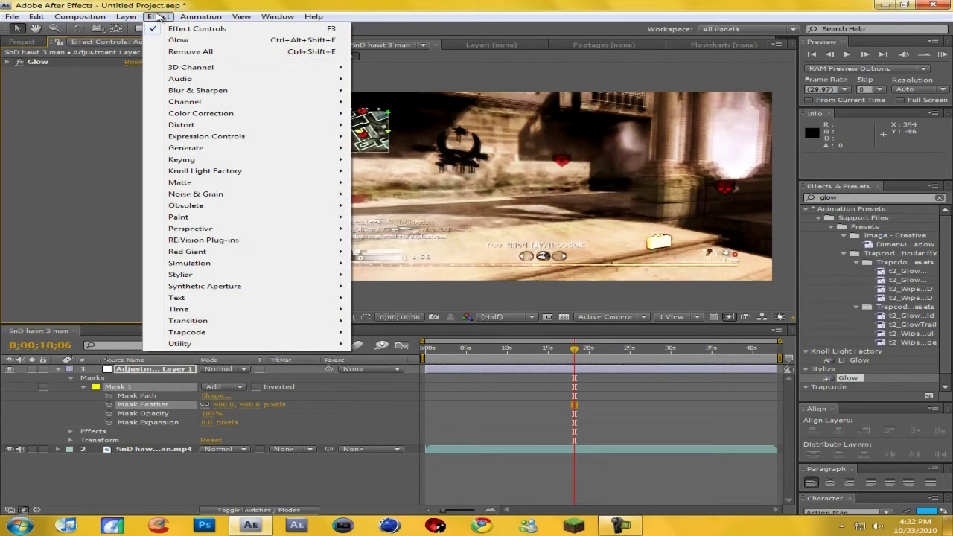
pyautogui.moveTo(242, 116)
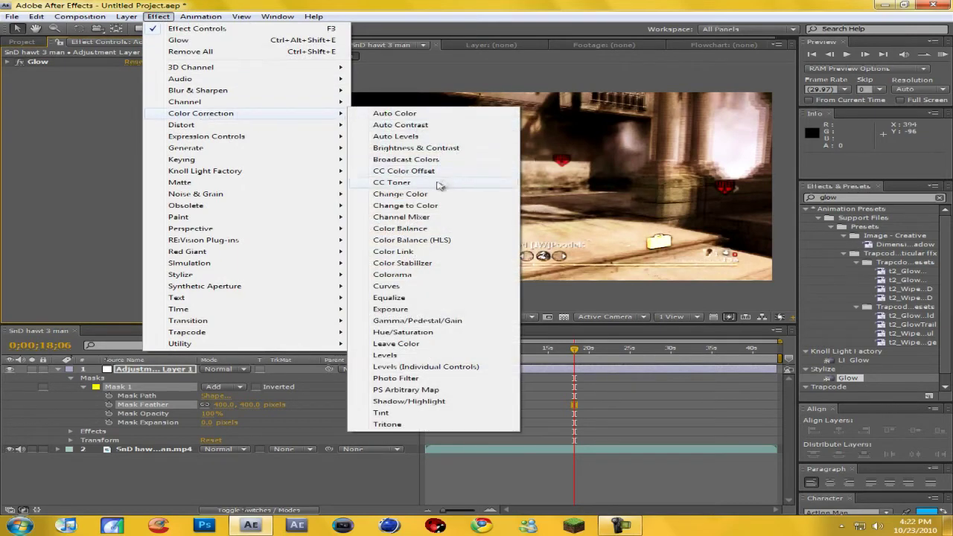
pyautogui.click(386, 184)
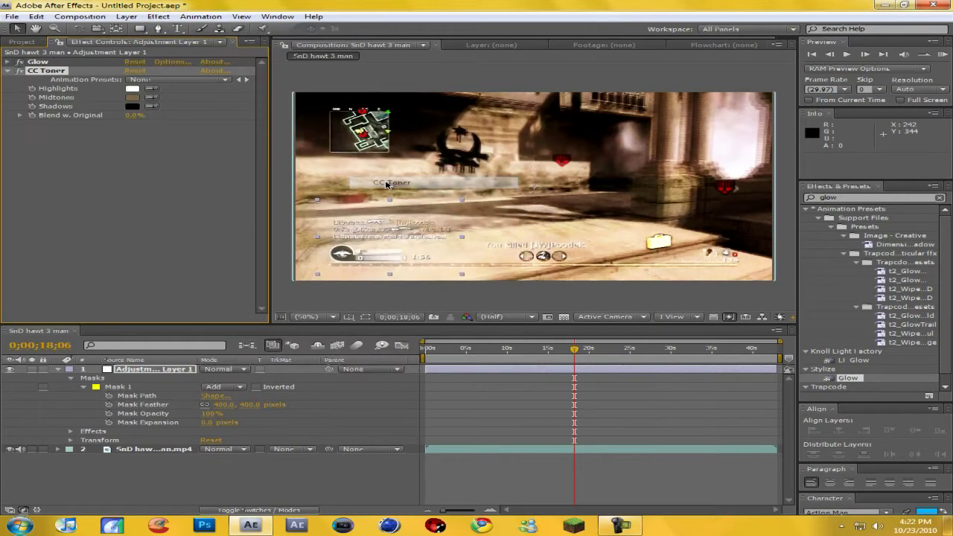
pyautogui.click(131, 95)
pyautogui.click(134, 93)
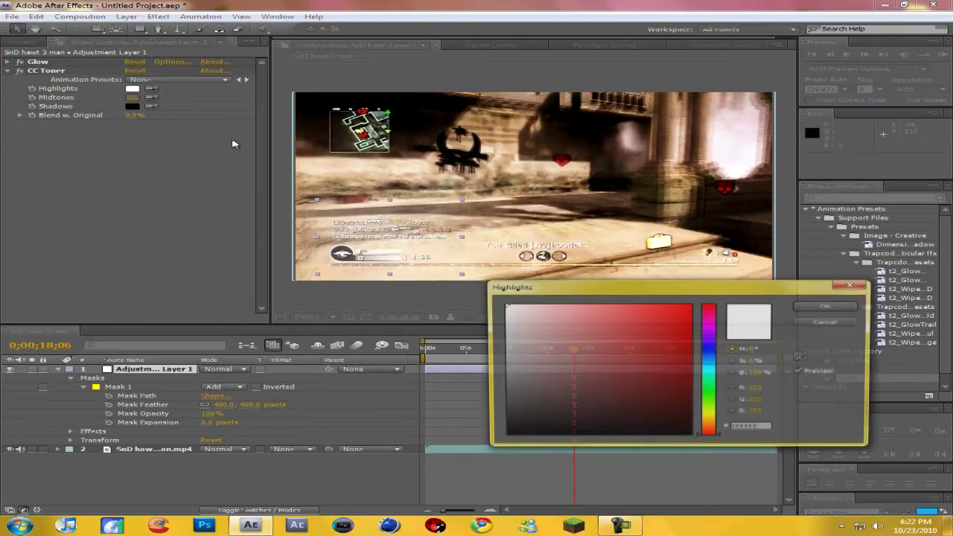
pyautogui.moveTo(559, 288); pyautogui.dragTo(450, 313)
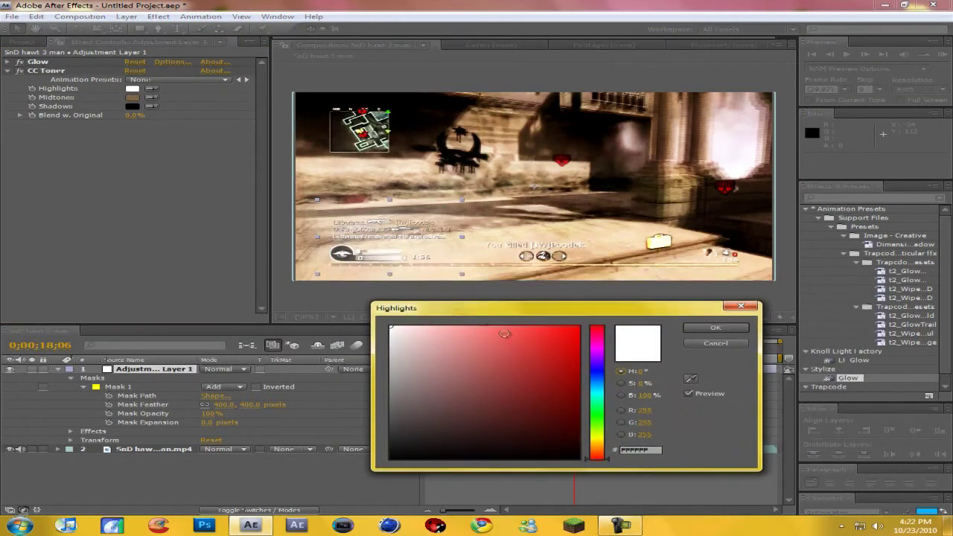
pyautogui.click(601, 438)
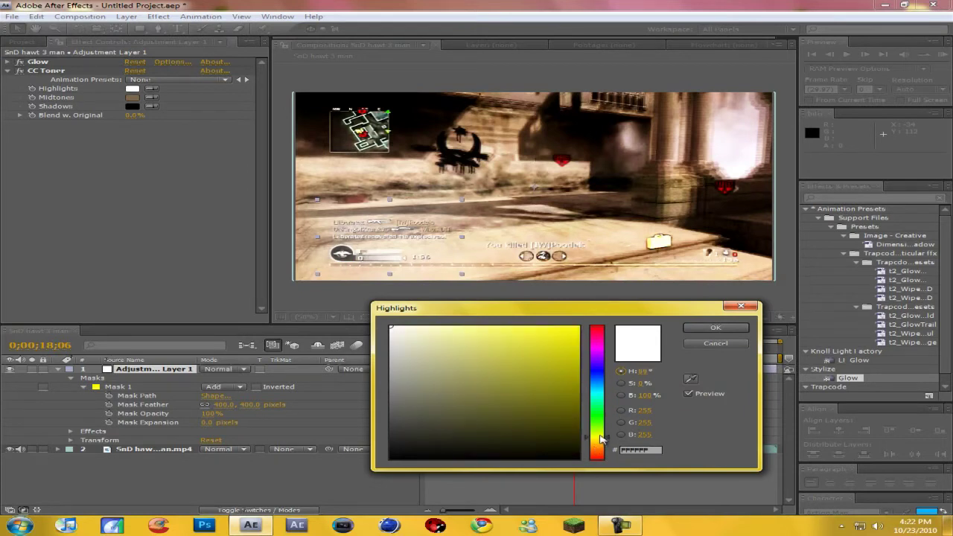
pyautogui.click(468, 341)
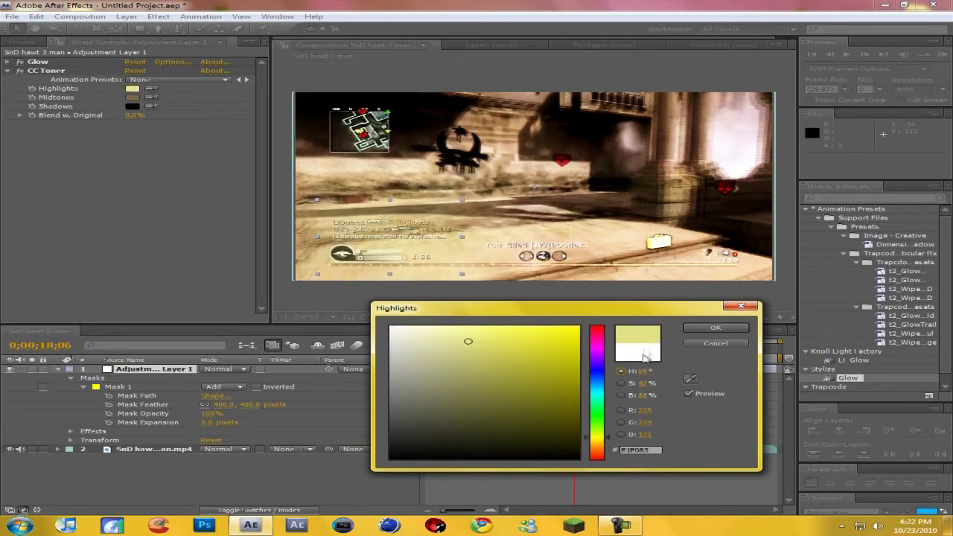
pyautogui.click(419, 329)
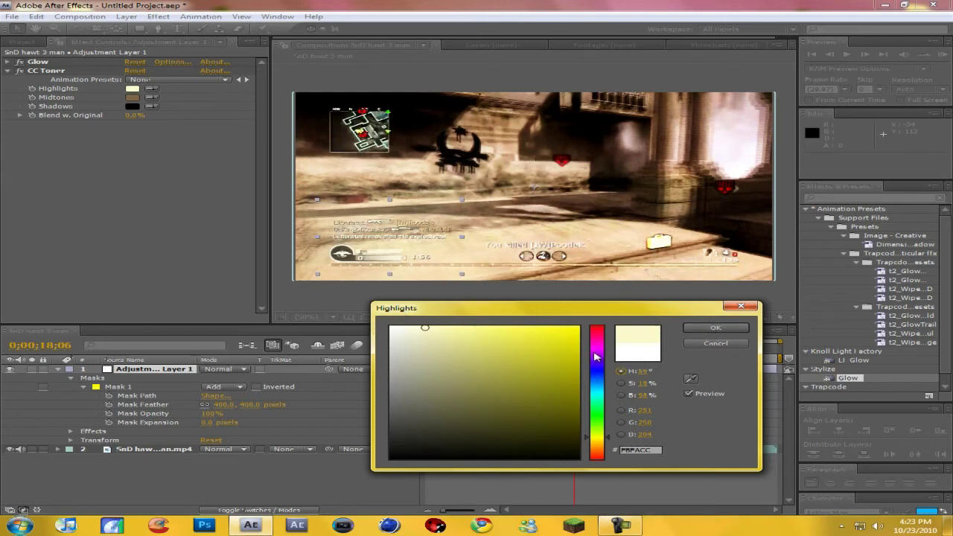
pyautogui.click(596, 353)
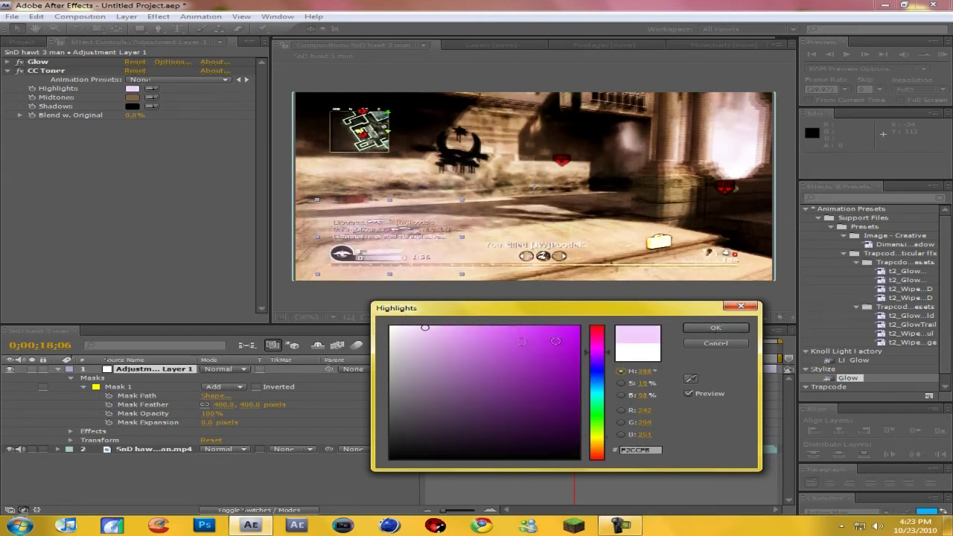
pyautogui.click(711, 329)
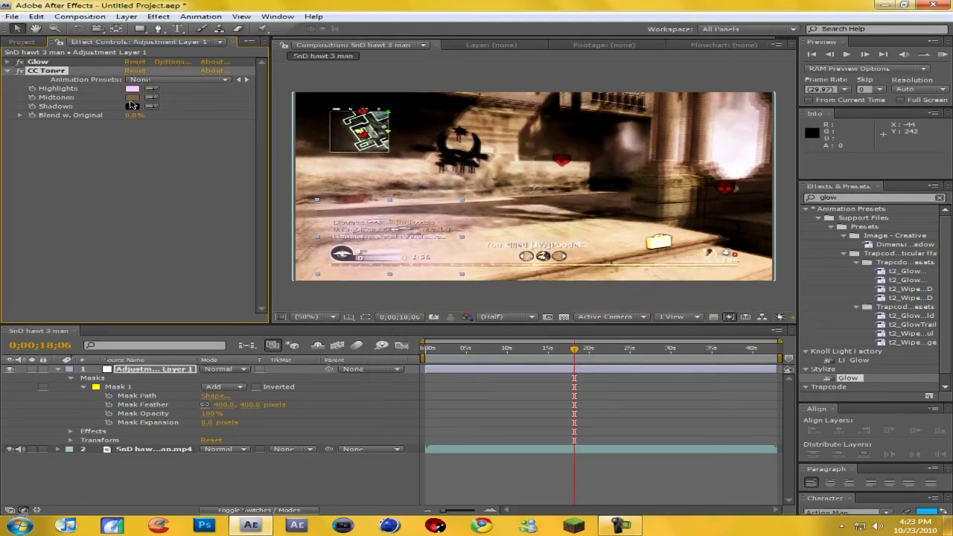
# Step: Set the CC Toner Midtones colour to a light lavender
pyautogui.click(131, 96)
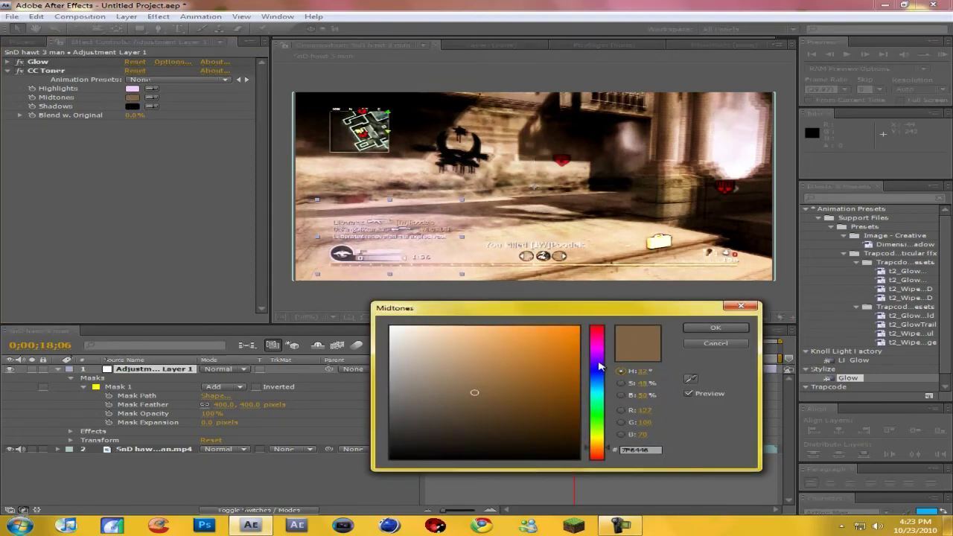
pyautogui.click(598, 363)
pyautogui.click(429, 329)
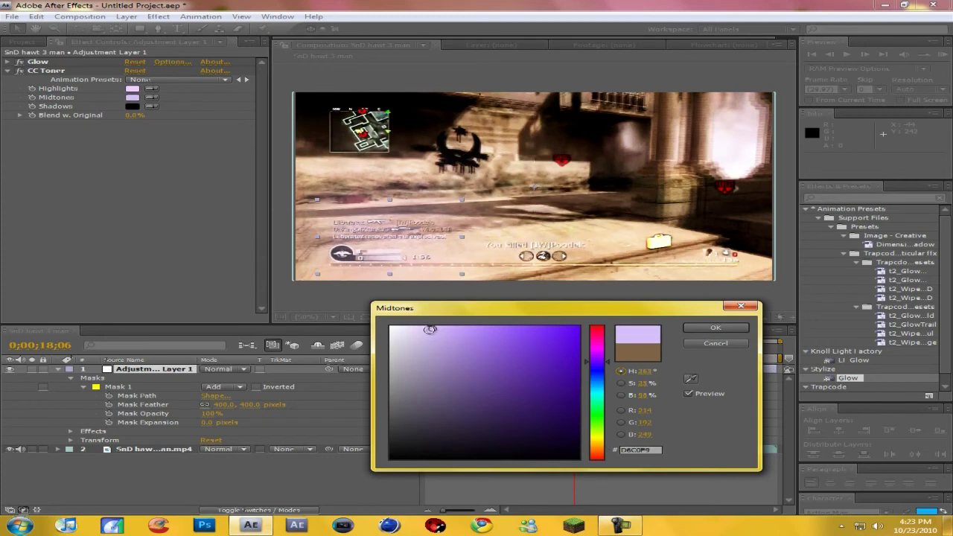
pyautogui.click(706, 330)
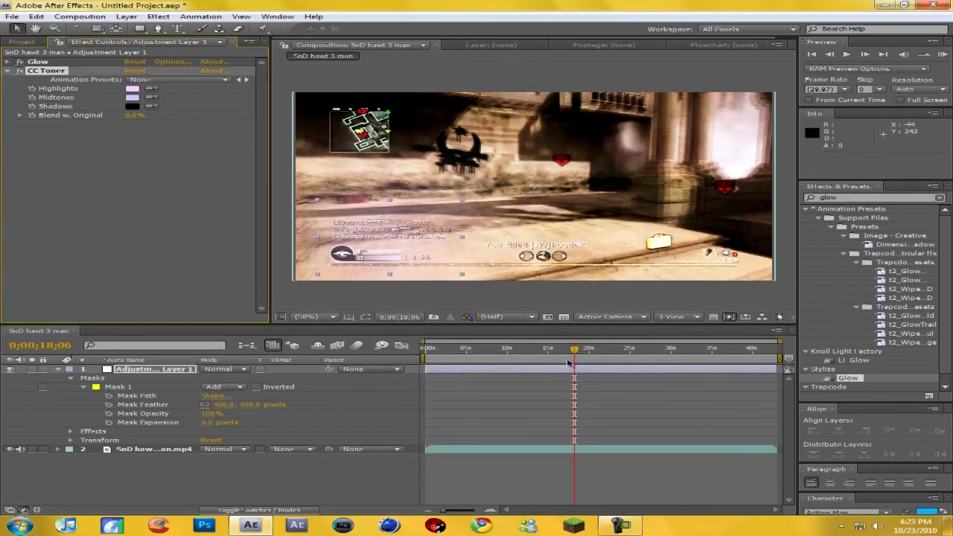
# Step: RAM-preview the tinted clip from 0;00;11;19, then queue SnD hawt 3 man with Lossless output
pyautogui.moveTo(563, 354); pyautogui.dragTo(522, 353)
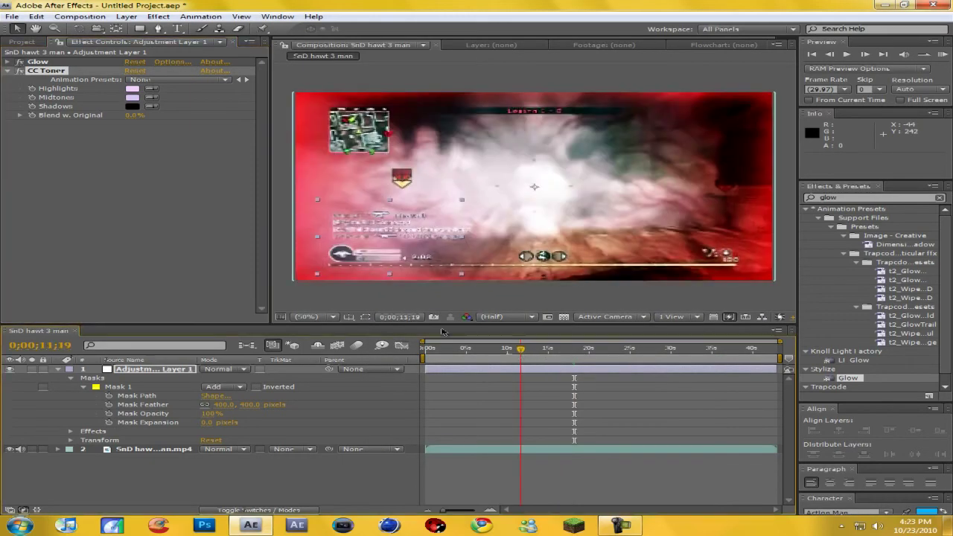
pyautogui.click(943, 54)
pyautogui.click(943, 56)
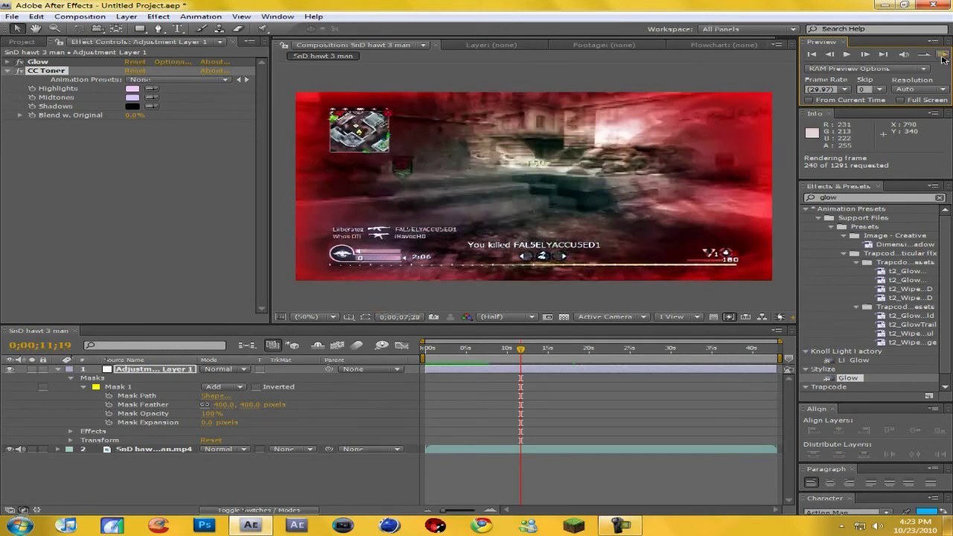
pyautogui.click(594, 394)
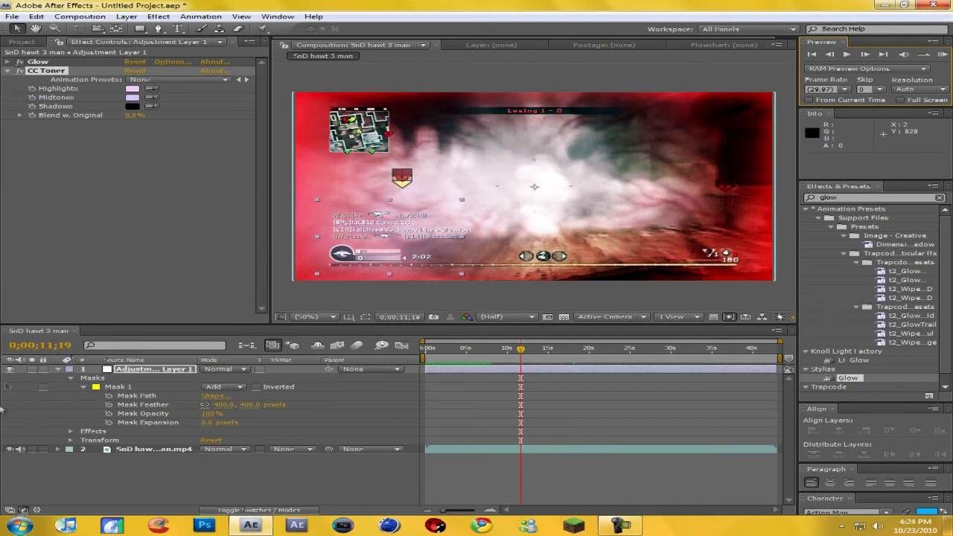
pyautogui.hotkey('ctrl', 'm')
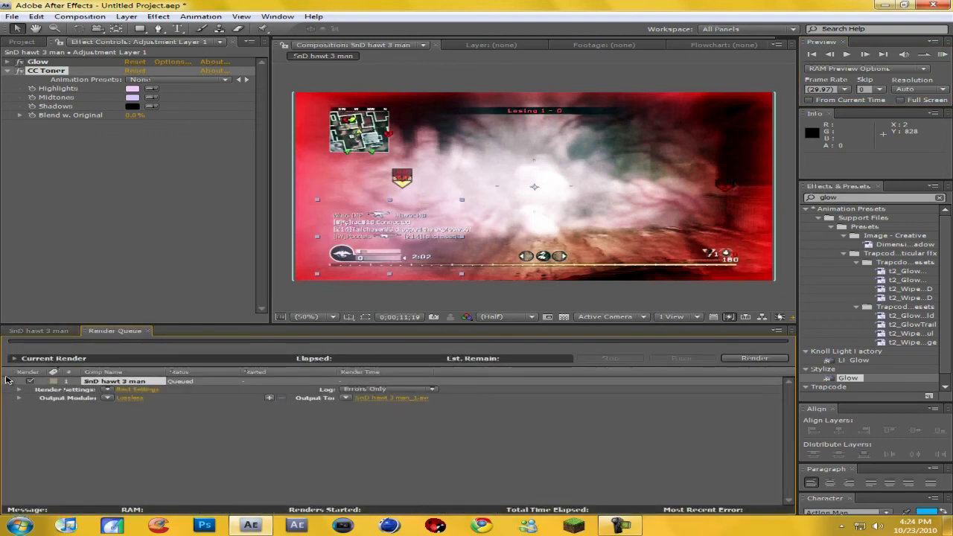
# Step: Render the queued SnD hawt 3 man comp to SnD hawt 3 man_1.avi
pyautogui.click(755, 358)
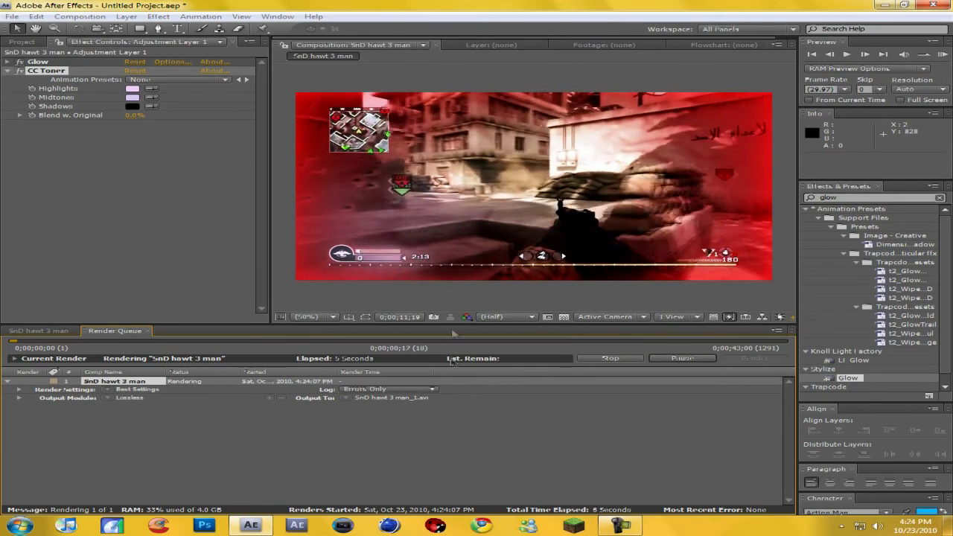
pyautogui.click(622, 526)
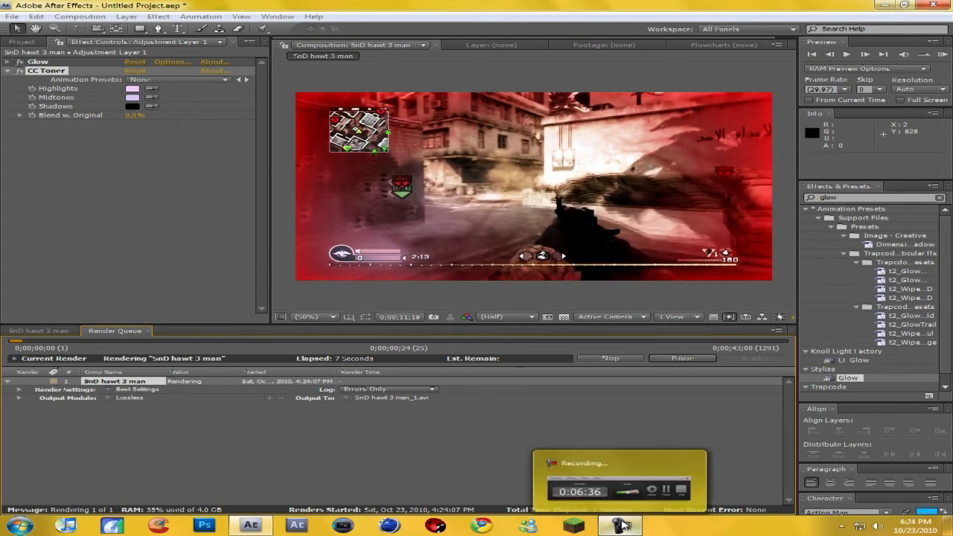